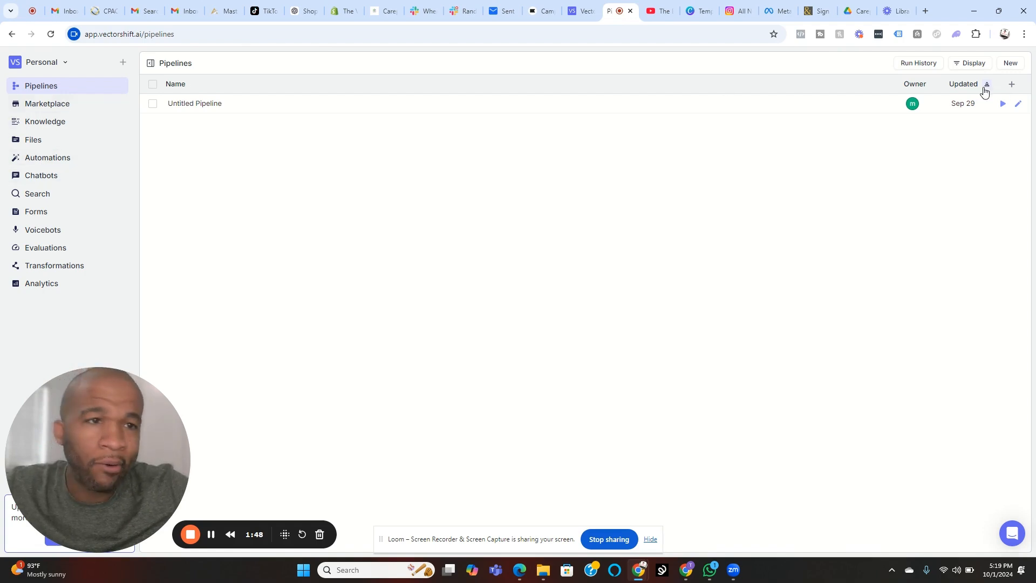
Step: Browse the pipeline templates, try to create a new pipeline from scratch, and return to the pipeline list
{"action": "left_click", "coordinate": [1011, 87]}
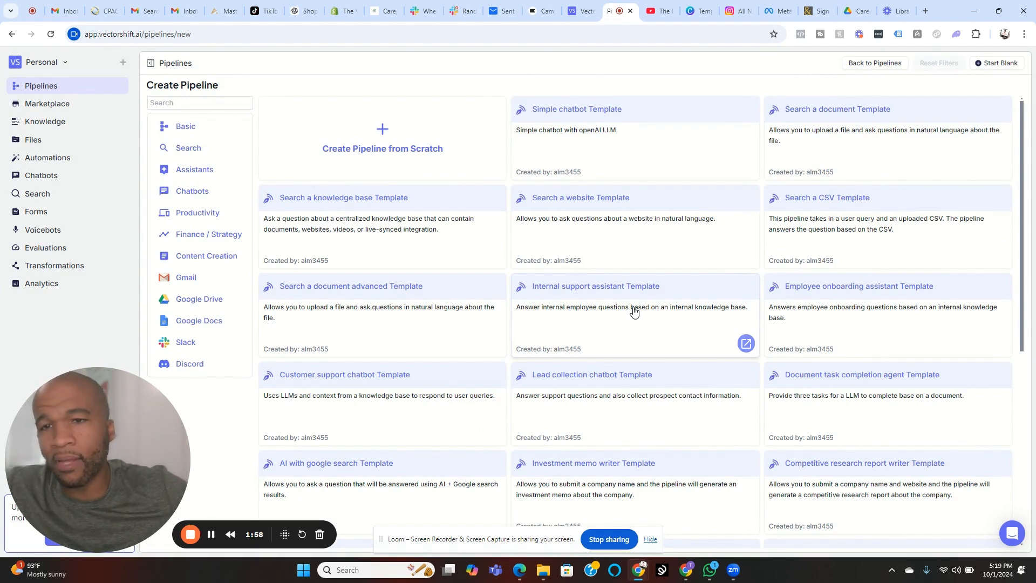
{"action": "scroll", "coordinate": [688, 363], "scroll_direction": "down", "scroll_amount": 4}
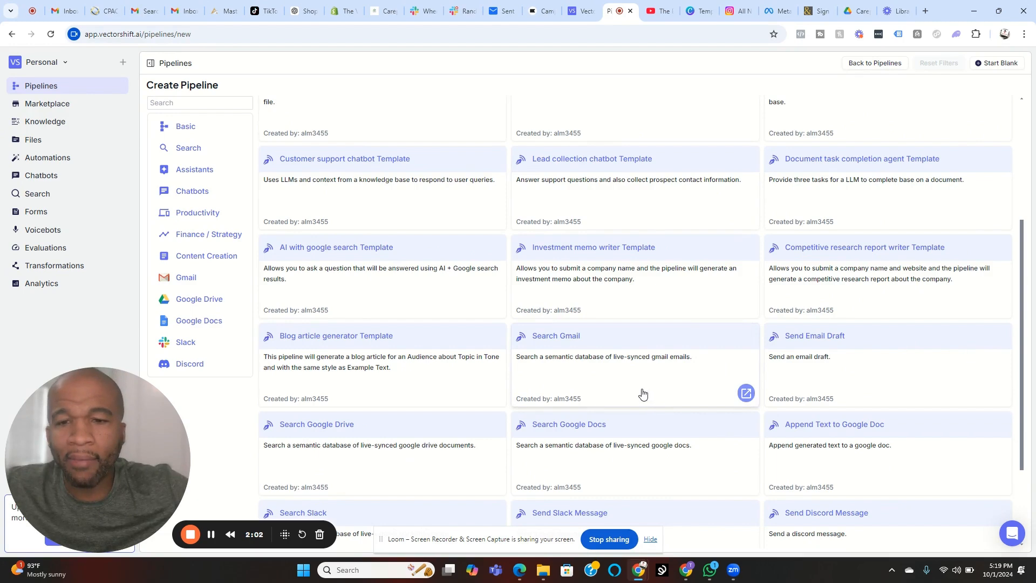
{"action": "scroll", "coordinate": [647, 398], "scroll_direction": "down", "scroll_amount": 2}
{"action": "scroll", "coordinate": [671, 391], "scroll_direction": "up", "scroll_amount": 6}
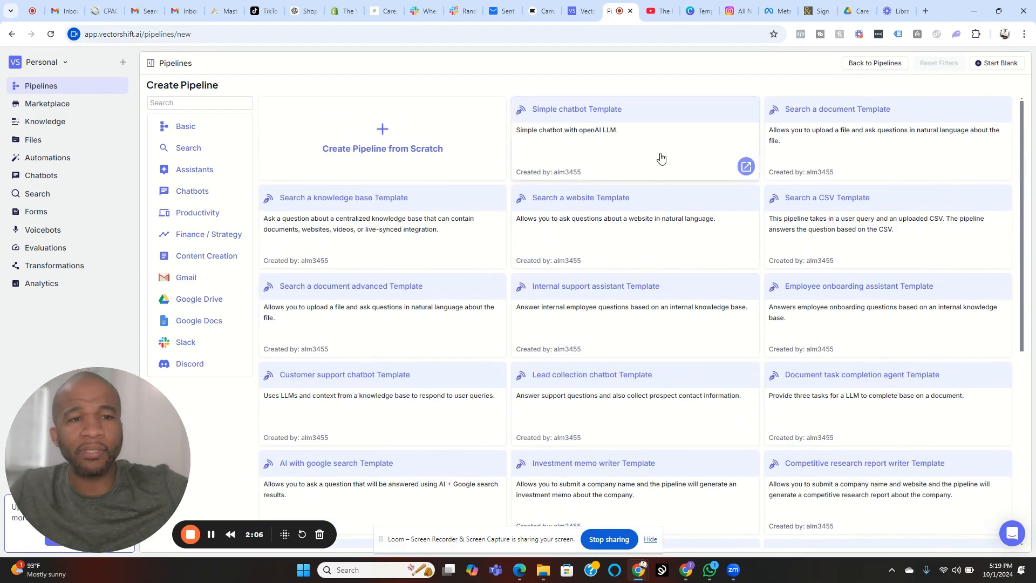
{"action": "left_click", "coordinate": [389, 136]}
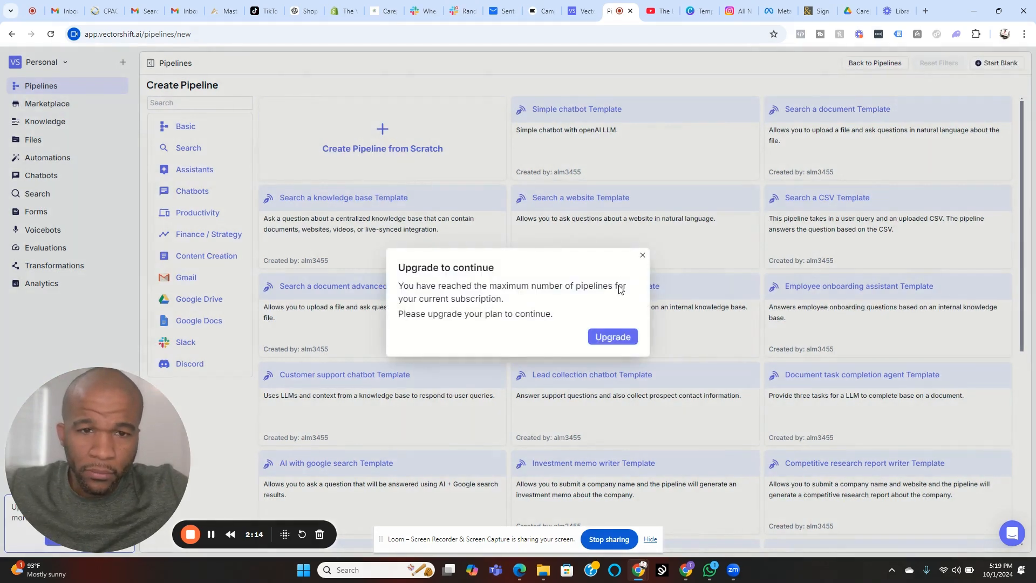
{"action": "left_click", "coordinate": [642, 256]}
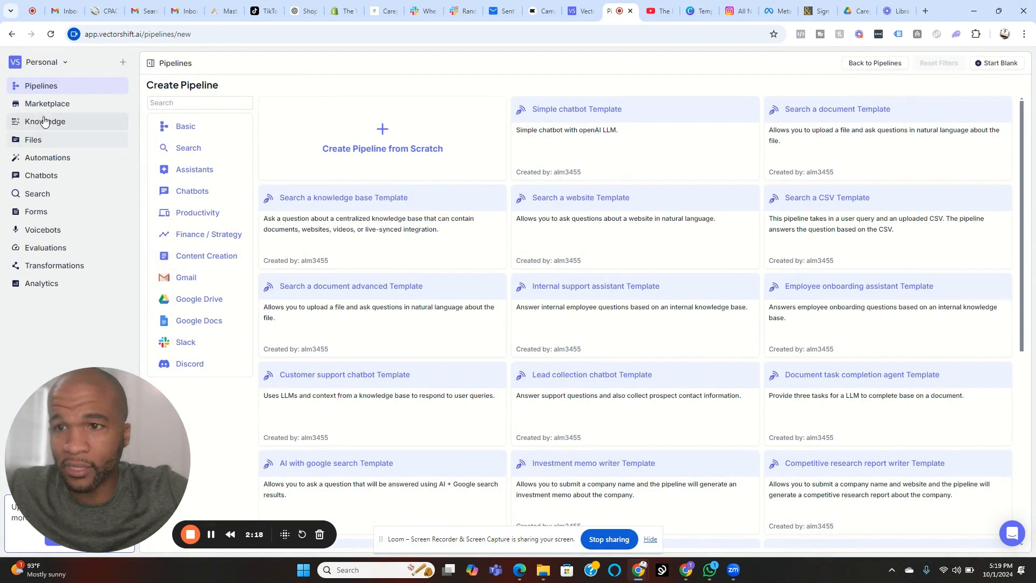
{"action": "left_click", "coordinate": [57, 90]}
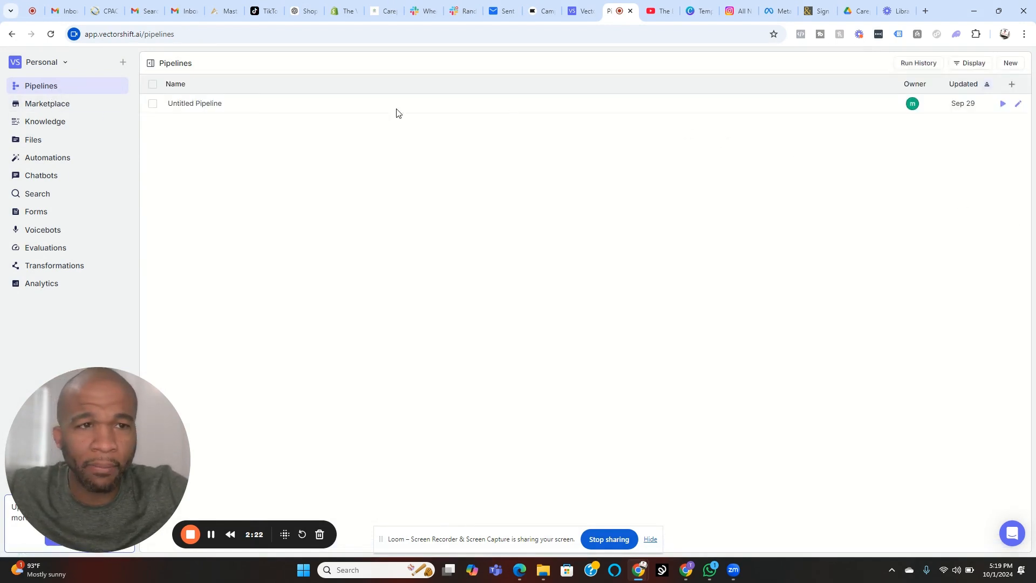
Step: Rename the untitled pipeline as TEST Pipeline
{"action": "left_click", "coordinate": [180, 107]}
{"action": "double_click", "coordinate": [180, 103]}
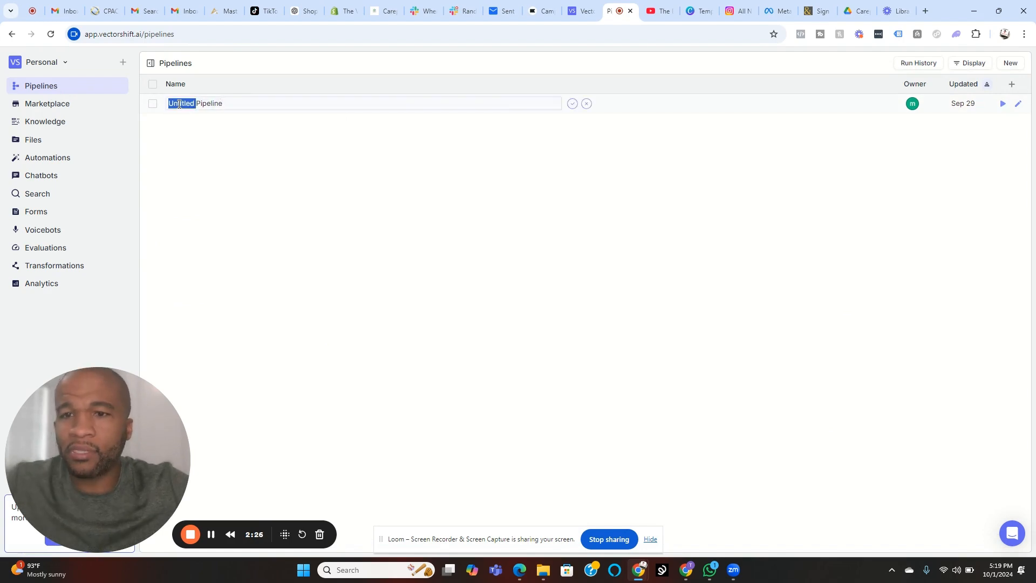
{"action": "type", "text": "ES"}
{"action": "key", "text": "BackSpace"}
{"action": "key", "text": "BackSpace"}
{"action": "type", "text": "TEST"}
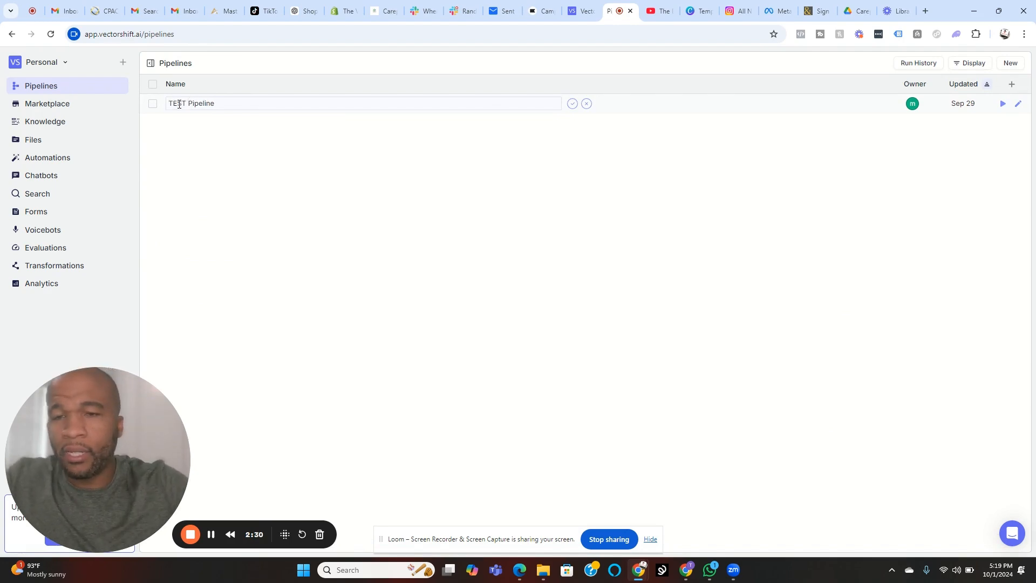
{"action": "key", "text": "Return"}
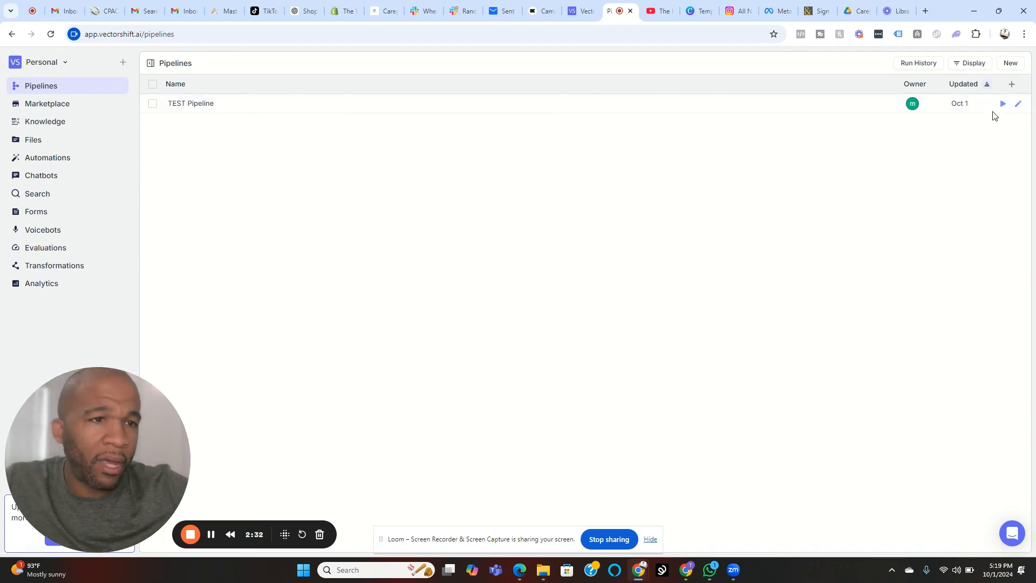
Step: View the TEST Pipeline's node workflow in its editor, and open the Files section
{"action": "left_click", "coordinate": [858, 107]}
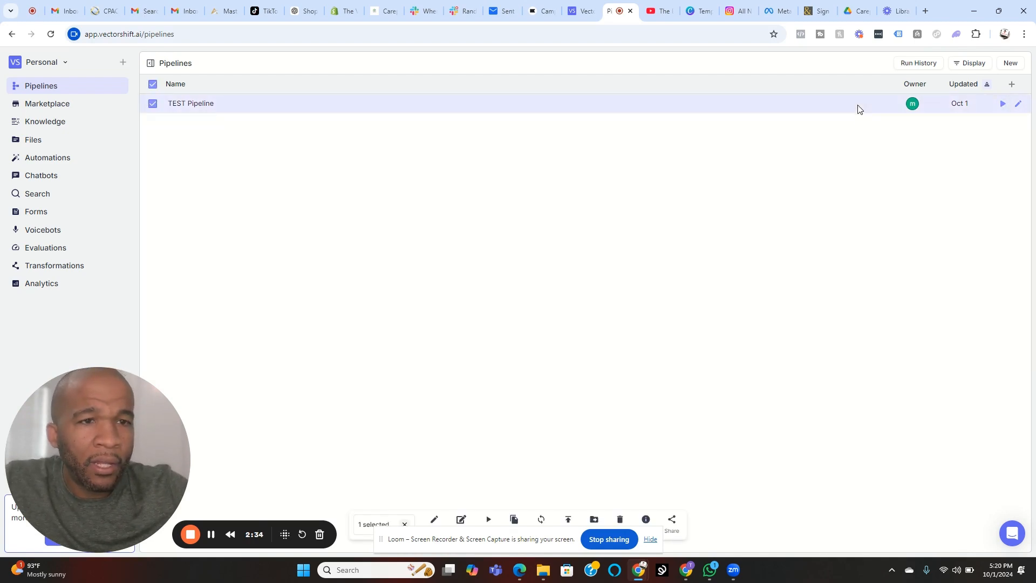
{"action": "left_click", "coordinate": [1018, 104]}
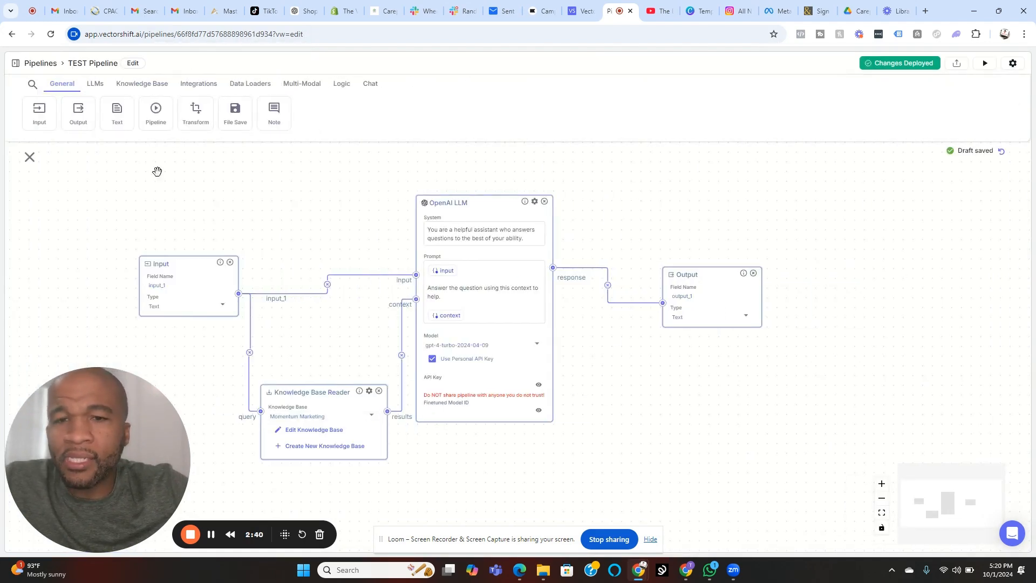
{"action": "left_click", "coordinate": [41, 64]}
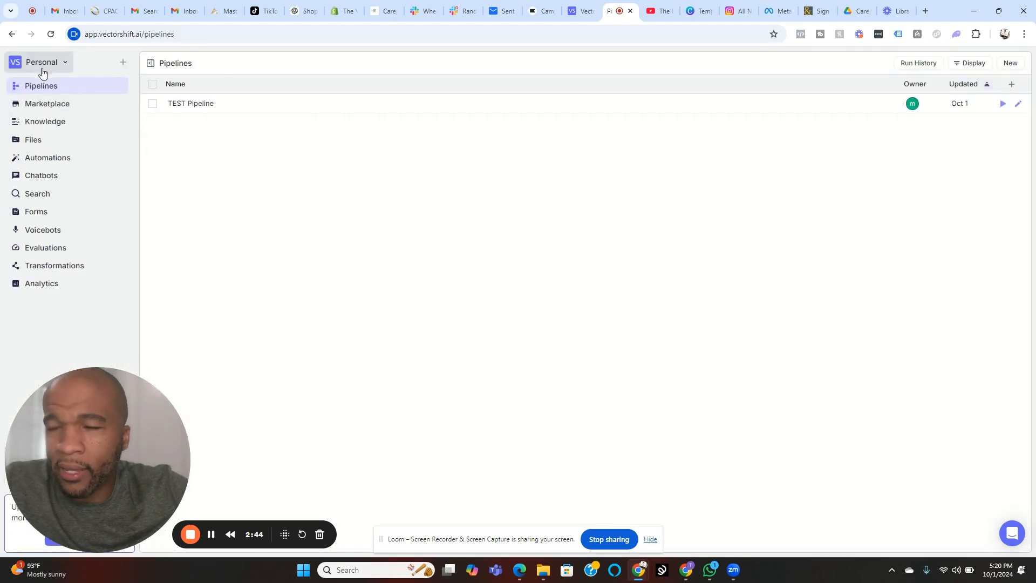
{"action": "left_click", "coordinate": [34, 143]}
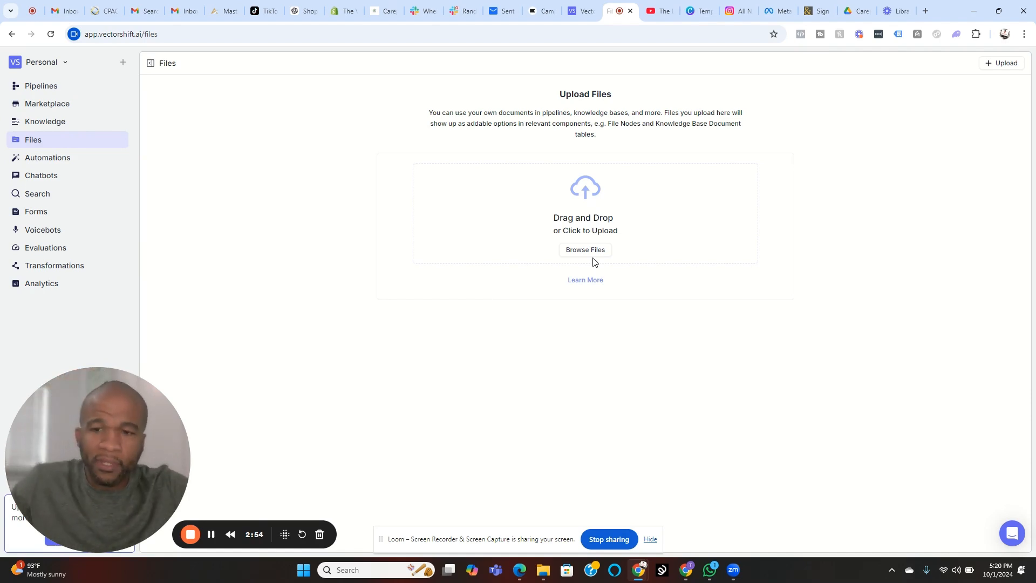
{"action": "left_click", "coordinate": [579, 253]}
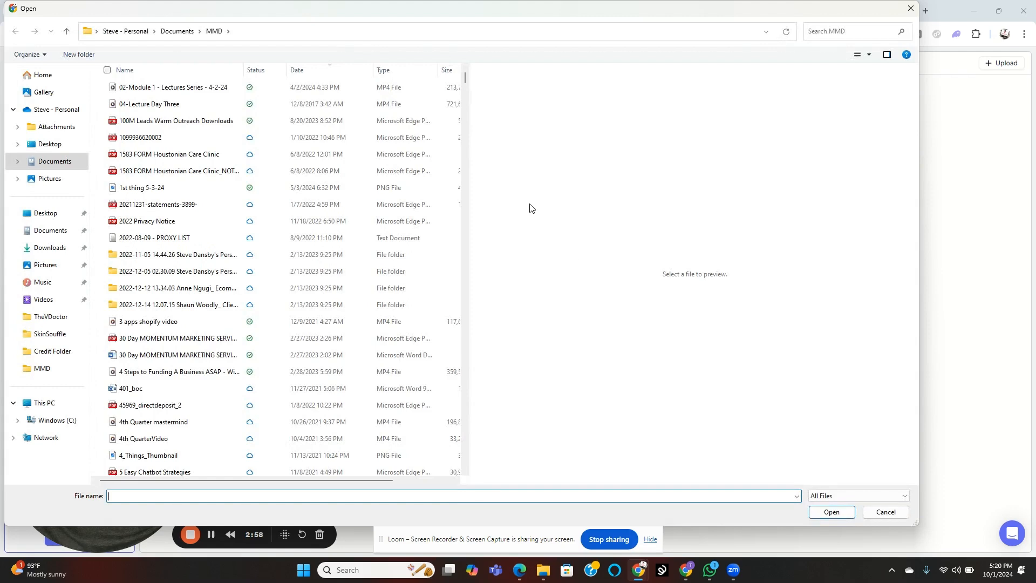
{"action": "left_click", "coordinate": [136, 105]}
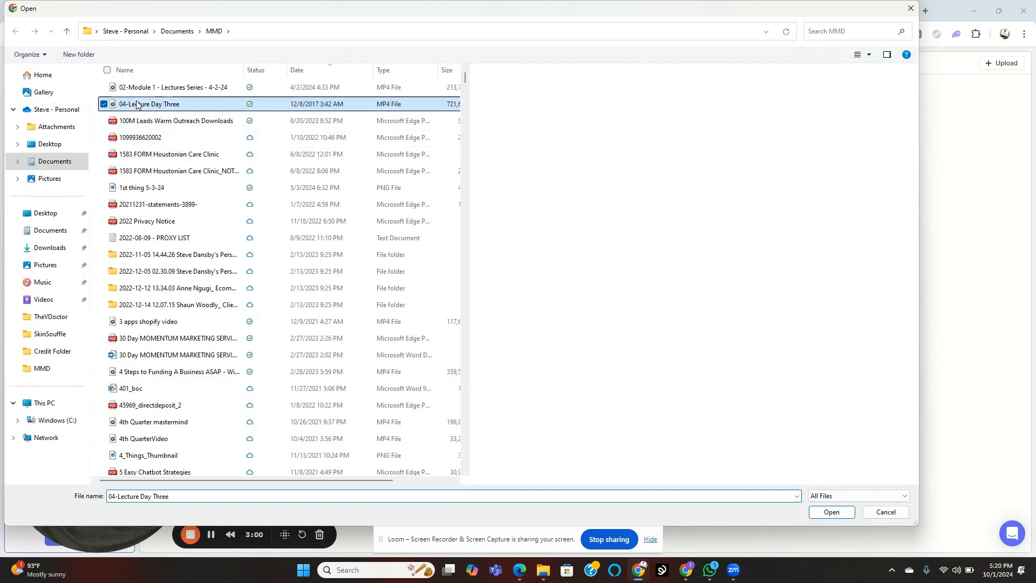
{"action": "left_click", "coordinate": [139, 139]}
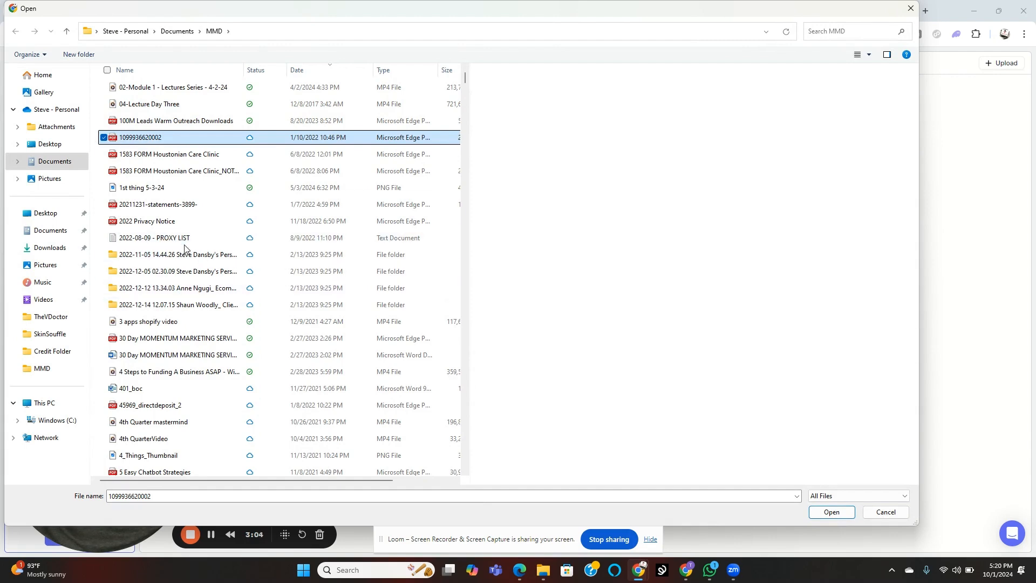
{"action": "scroll", "coordinate": [148, 377], "scroll_direction": "down", "scroll_amount": 7}
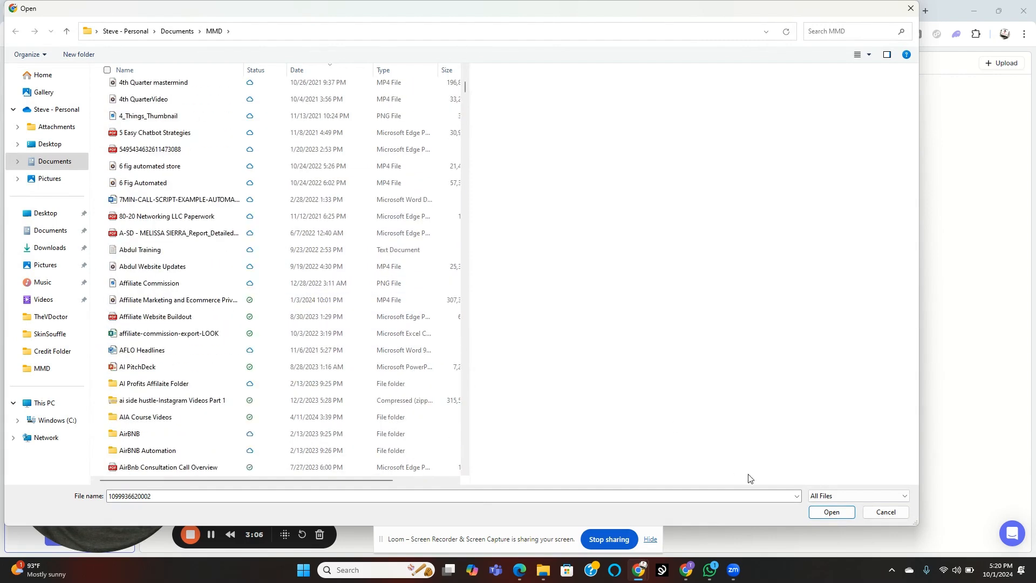
{"action": "left_click", "coordinate": [885, 512]}
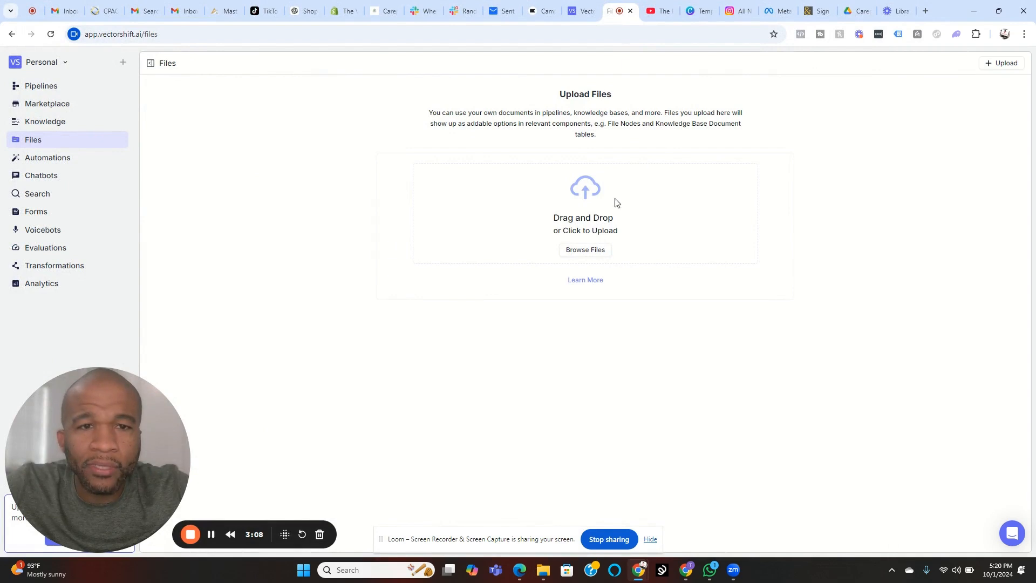
Step: Upload the 2022 Privacy Notice PDF from the MMD documents folder to the Files section
{"action": "left_click", "coordinate": [597, 250]}
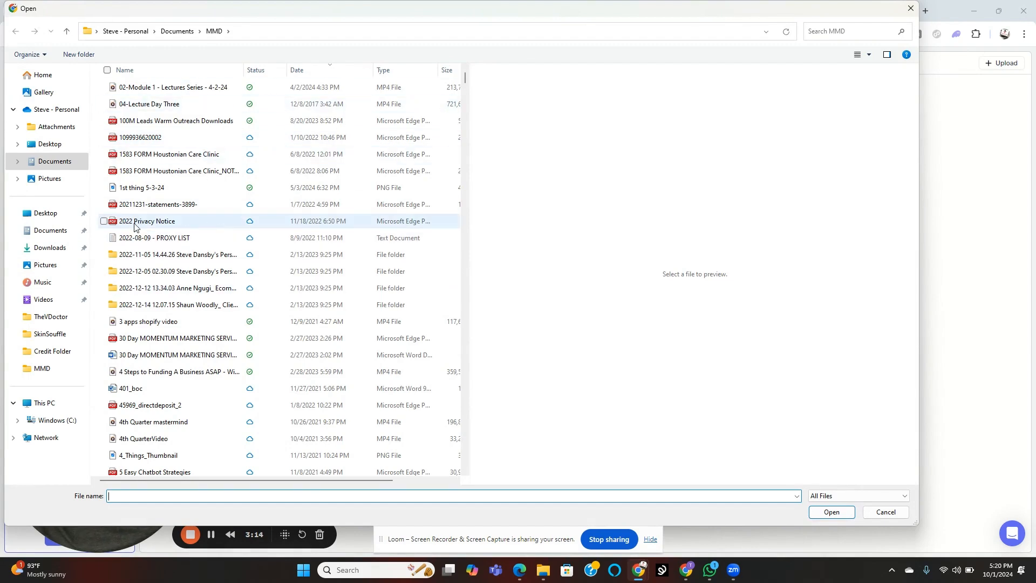
{"action": "scroll", "coordinate": [171, 201], "scroll_direction": "down", "scroll_amount": 6}
{"action": "scroll", "coordinate": [171, 201], "scroll_direction": "up", "scroll_amount": 6}
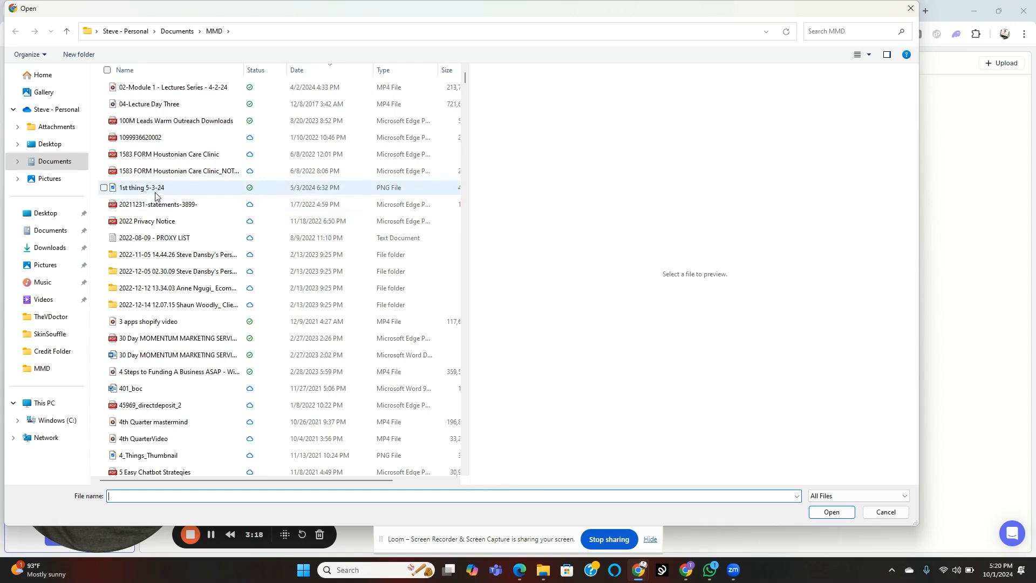
{"action": "left_click", "coordinate": [165, 221]}
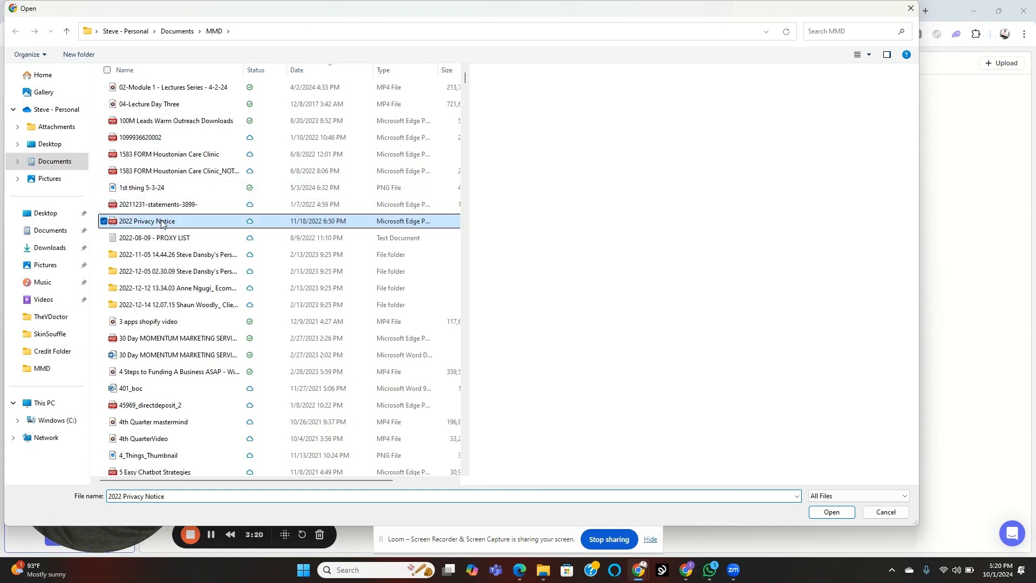
{"action": "left_click", "coordinate": [824, 513]}
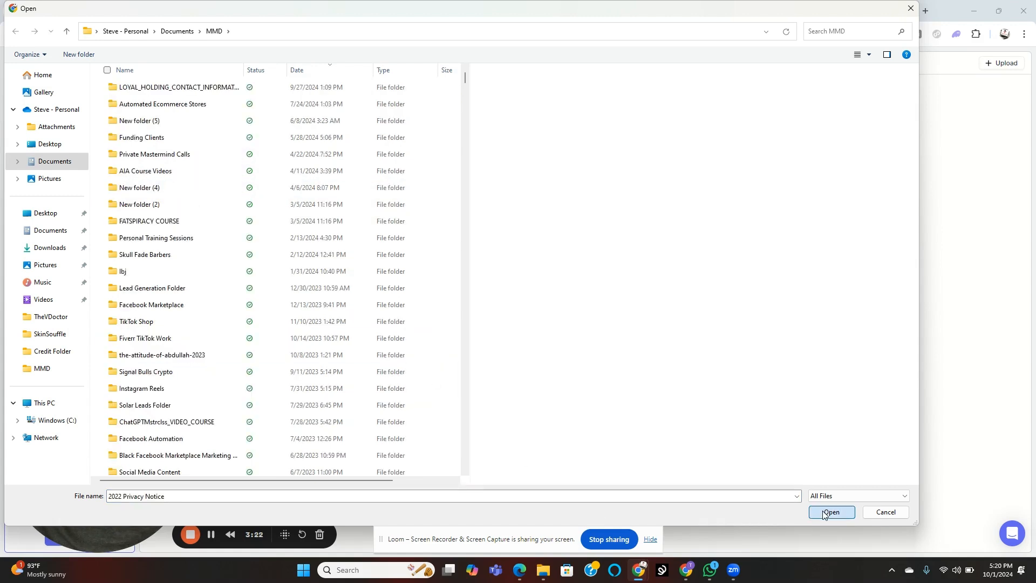
{"action": "left_click", "coordinate": [825, 513]}
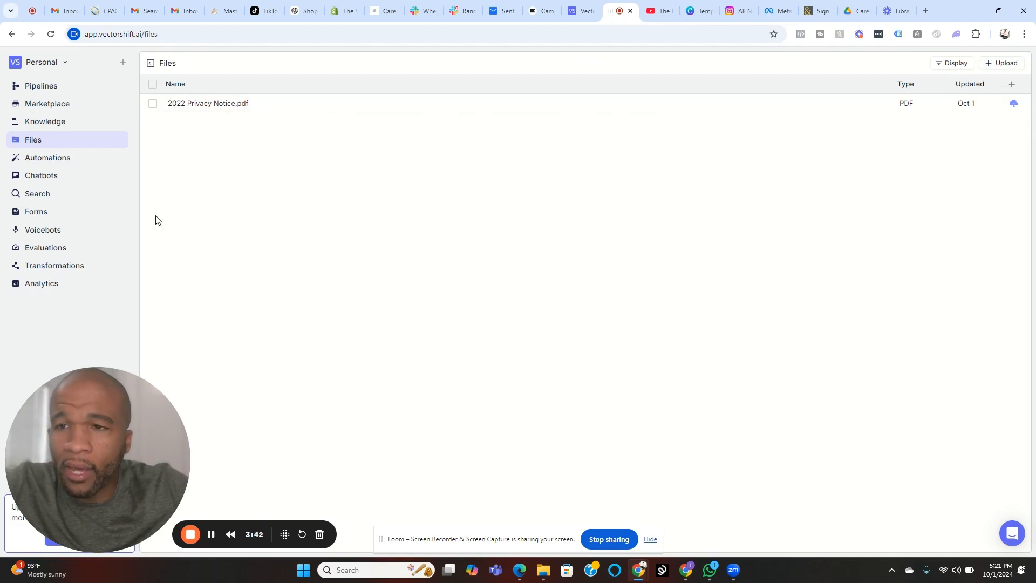
Step: Try to create a new knowledge base named TEST KNOWLEDGE with the default settings in the Knowledge section
{"action": "left_click", "coordinate": [31, 130]}
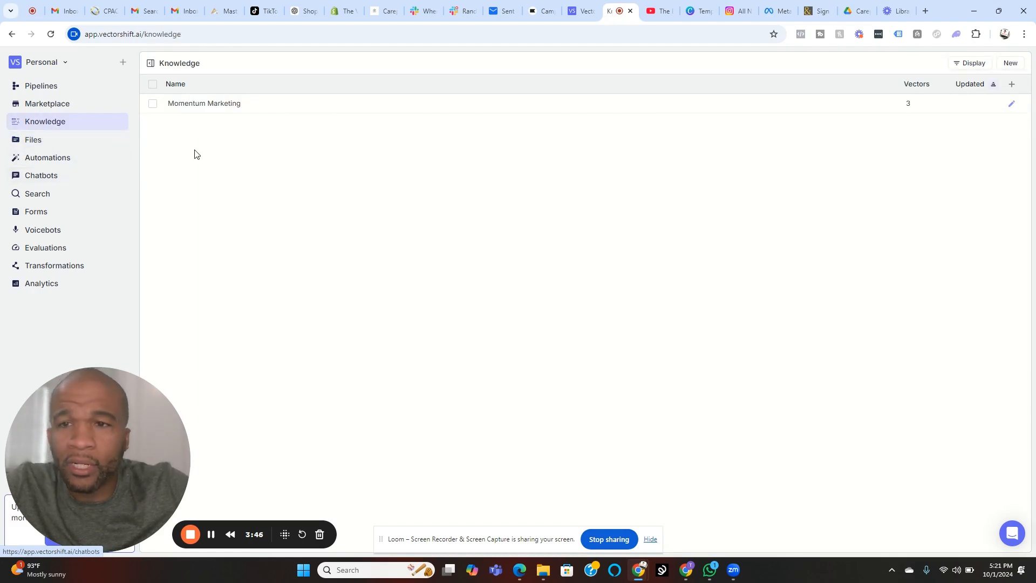
{"action": "left_click", "coordinate": [1008, 68]}
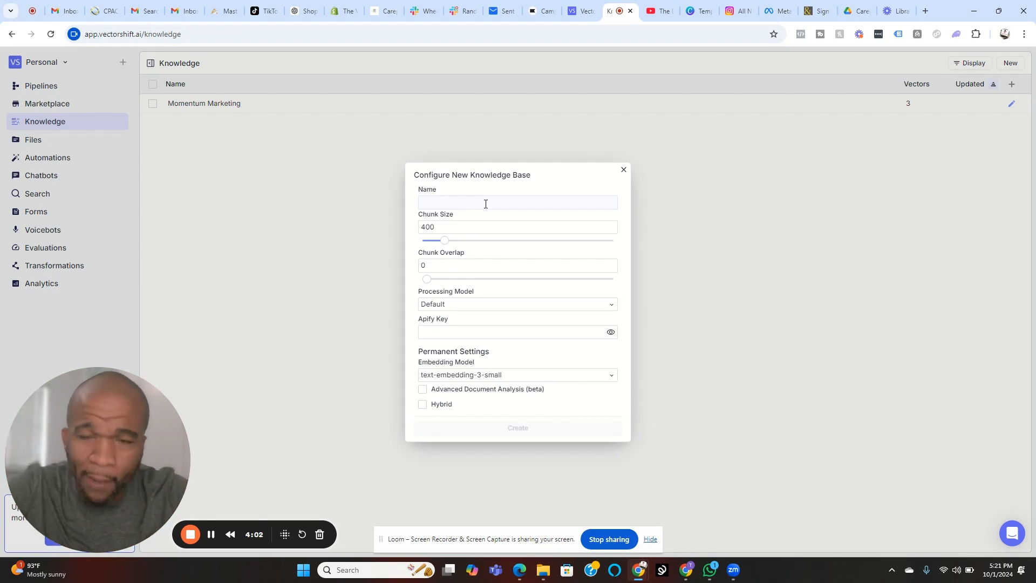
{"action": "left_click", "coordinate": [484, 204]}
{"action": "type", "text": "ETE"}
{"action": "key", "text": "BackSpace"}
{"action": "key", "text": "BackSpace"}
{"action": "key", "text": "BackSpace"}
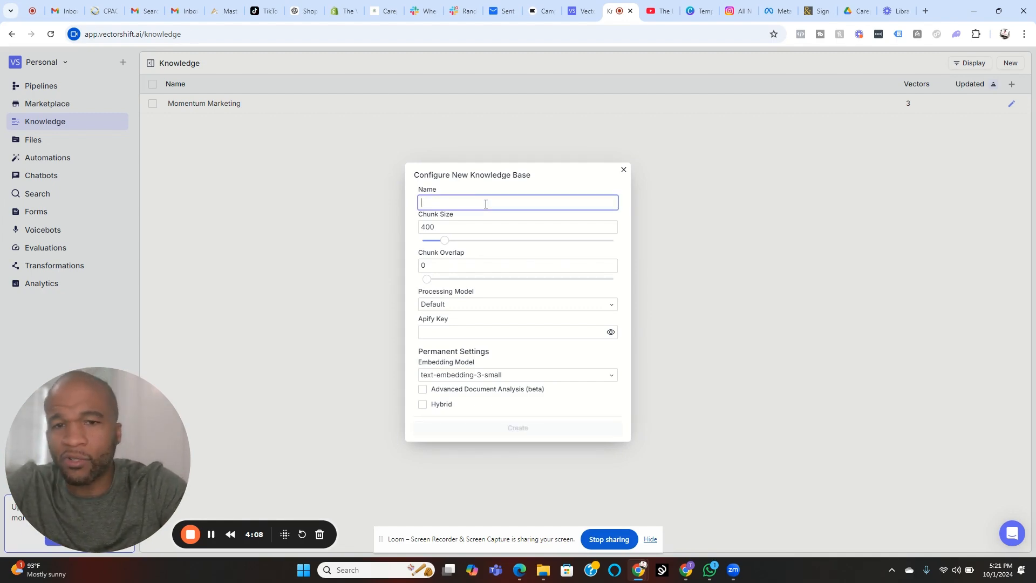
{"action": "type", "text": "TEST KNOWLE"}
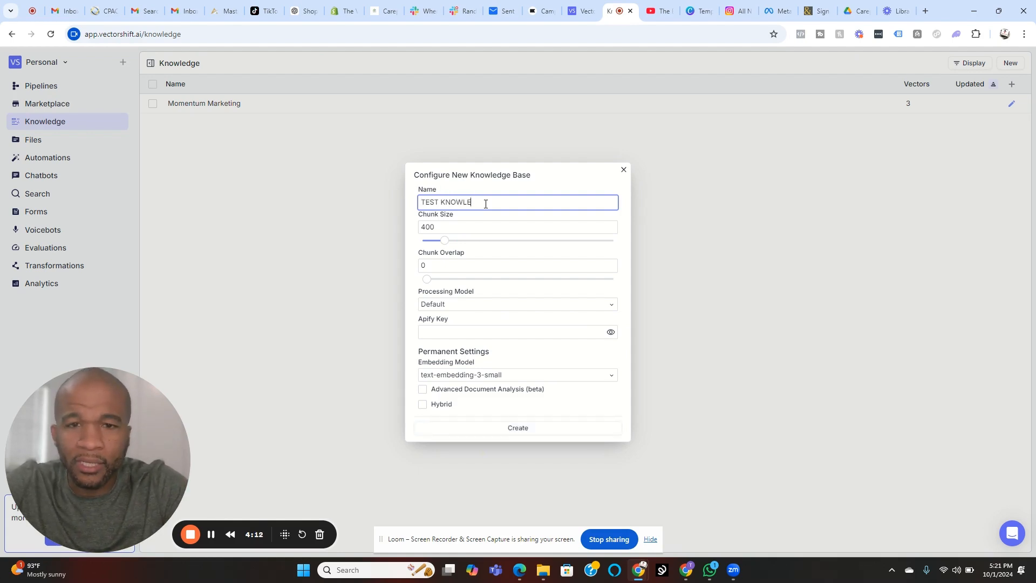
{"action": "type", "text": "DGE"}
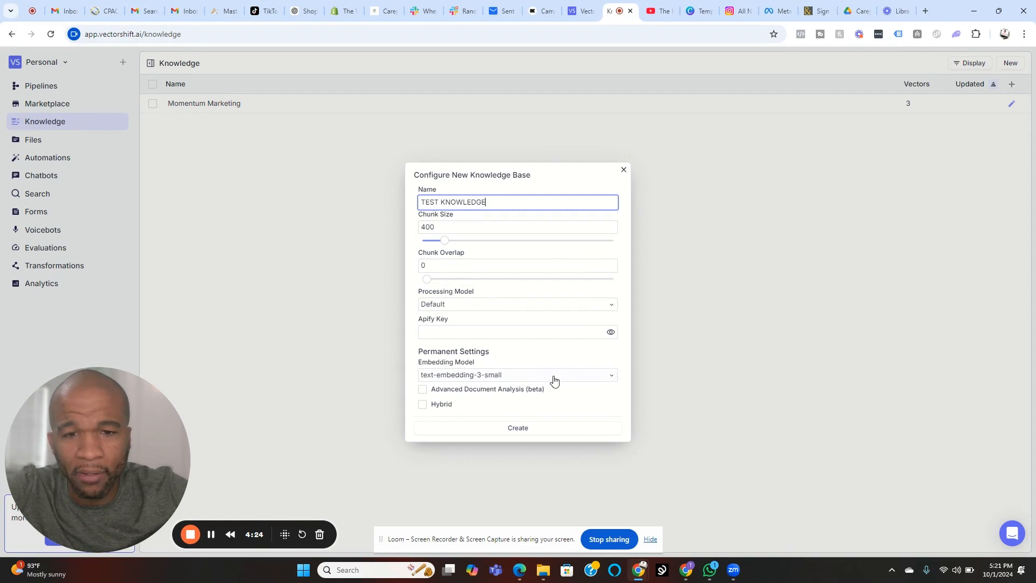
{"action": "left_click", "coordinate": [532, 432]}
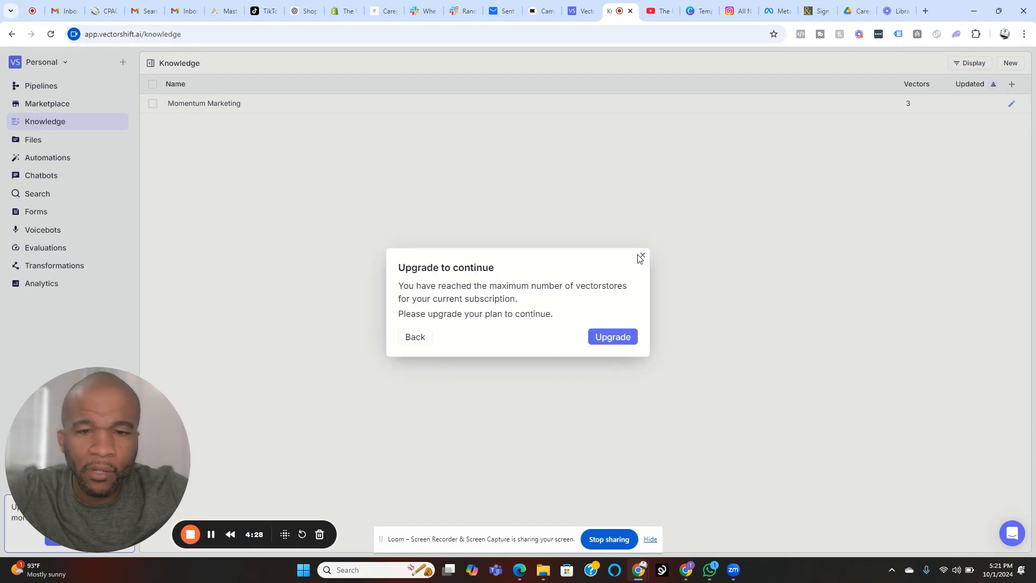
{"action": "left_click", "coordinate": [644, 257]}
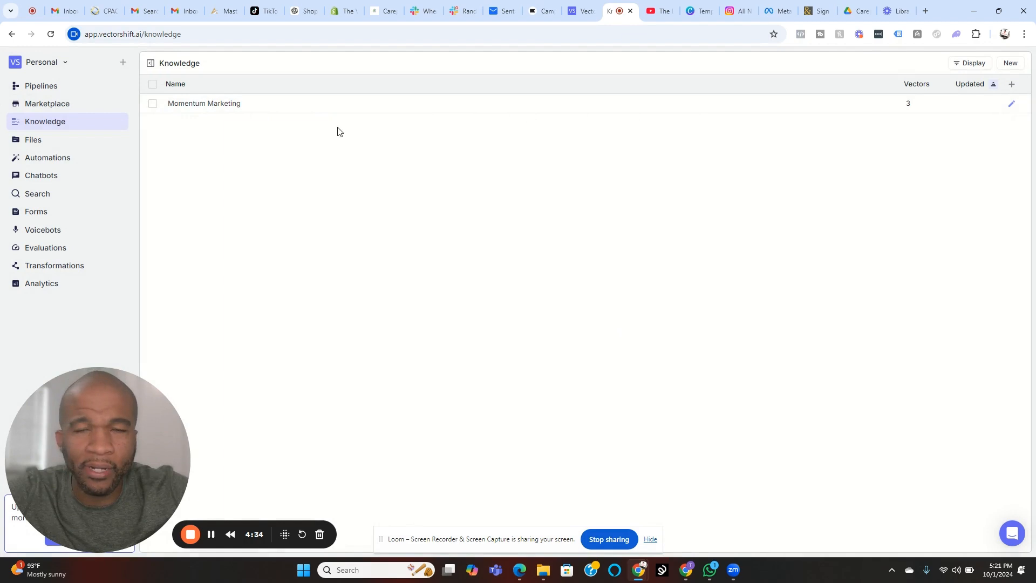
Step: Open the Momentum Marketing knowledge base and bring up the connected Google Drive integration's item list for adding documents
{"action": "left_click", "coordinate": [189, 109]}
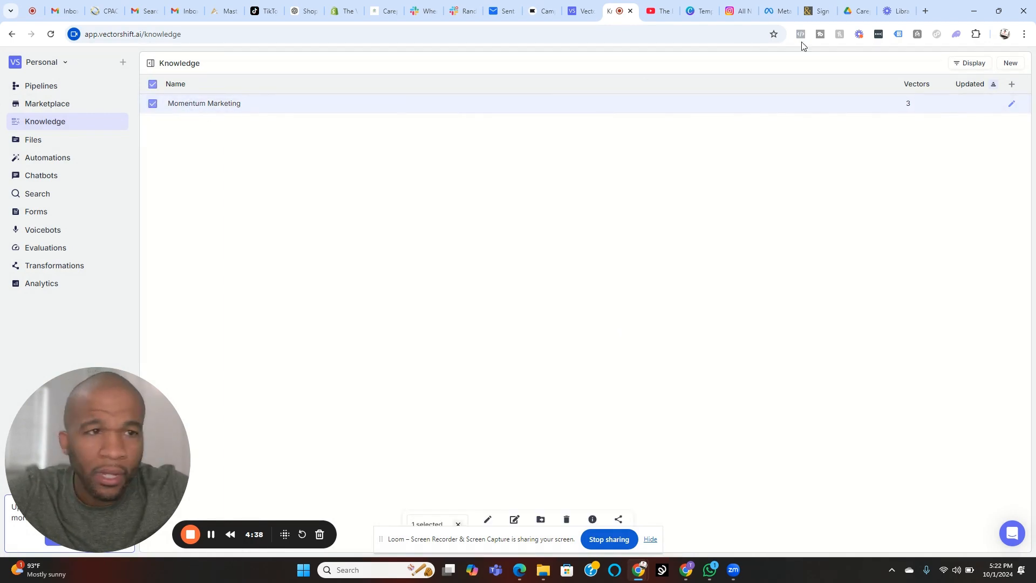
{"action": "left_click", "coordinate": [1011, 105]}
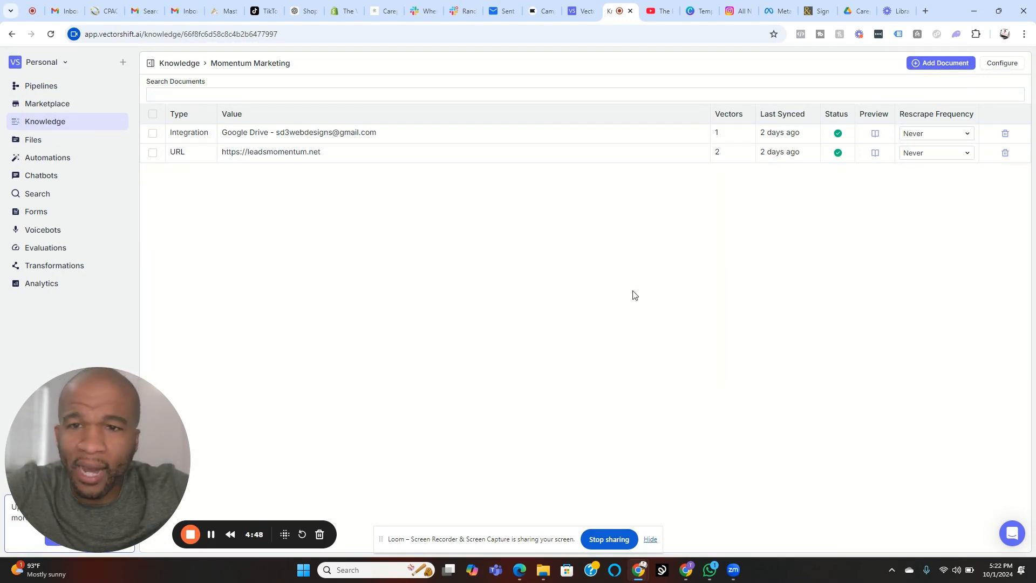
{"action": "left_click", "coordinate": [940, 64]}
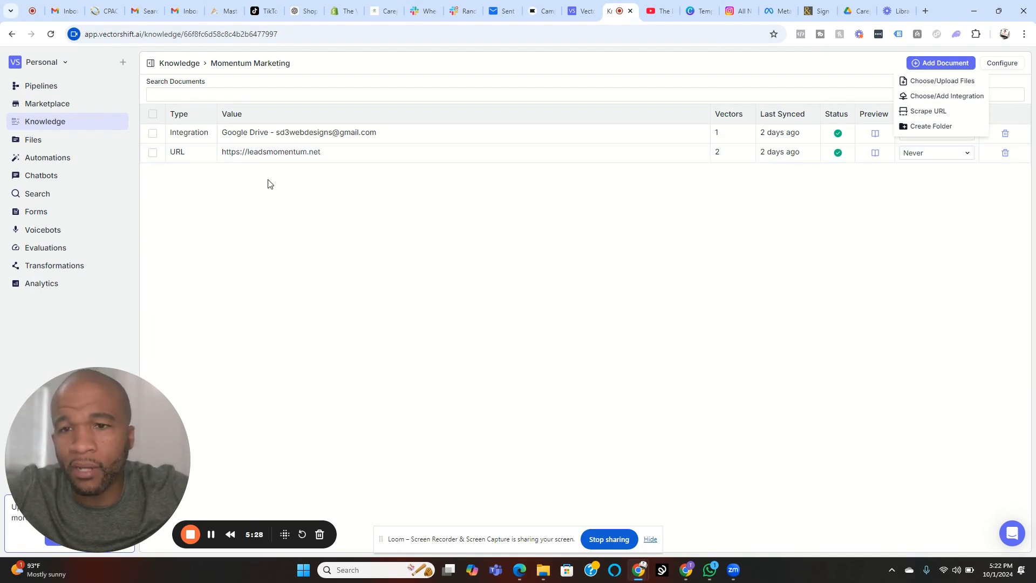
{"action": "left_click", "coordinate": [959, 99]}
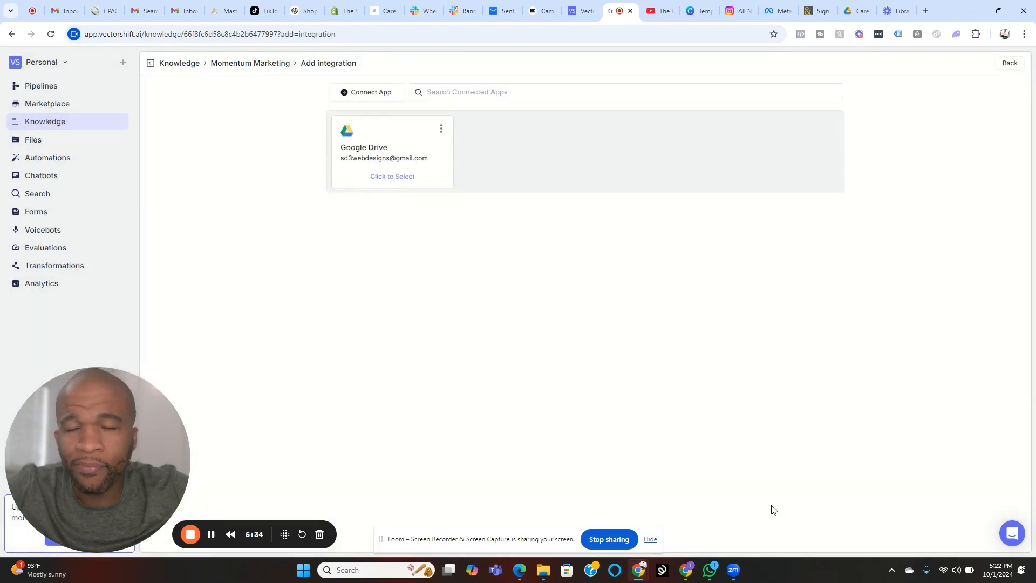
{"action": "left_click", "coordinate": [391, 179]}
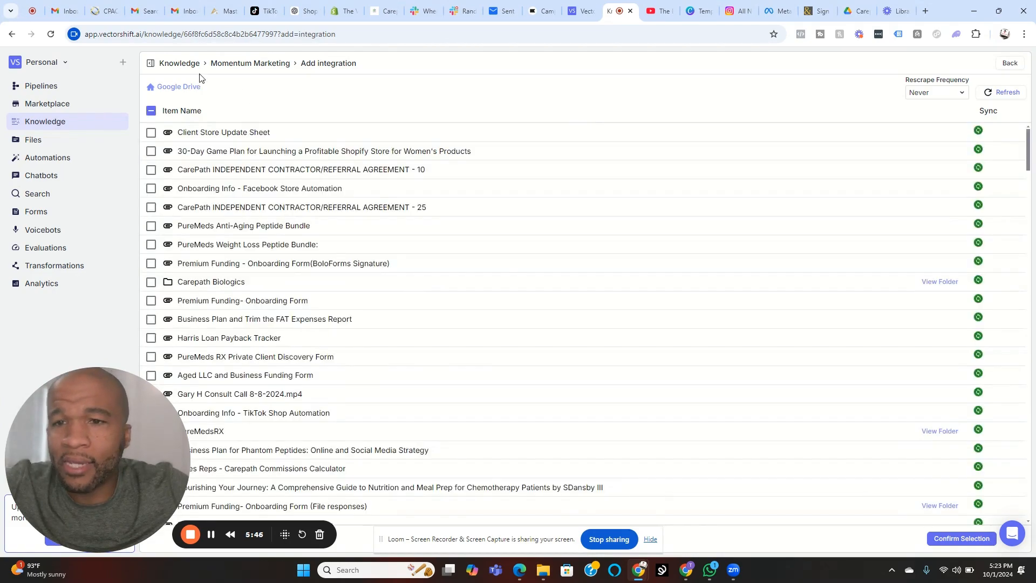
Step: Look through the Google Drive item list, and select the Google Drive integration entry in the Momentum Marketing document list
{"action": "scroll", "coordinate": [451, 257], "scroll_direction": "down", "scroll_amount": 5}
{"action": "scroll", "coordinate": [441, 268], "scroll_direction": "down", "scroll_amount": 10}
{"action": "scroll", "coordinate": [443, 272], "scroll_direction": "down", "scroll_amount": 20}
{"action": "scroll", "coordinate": [784, 178], "scroll_direction": "down", "scroll_amount": 12}
{"action": "scroll", "coordinate": [596, 268], "scroll_direction": "down", "scroll_amount": 6}
{"action": "scroll", "coordinate": [583, 266], "scroll_direction": "down", "scroll_amount": 1}
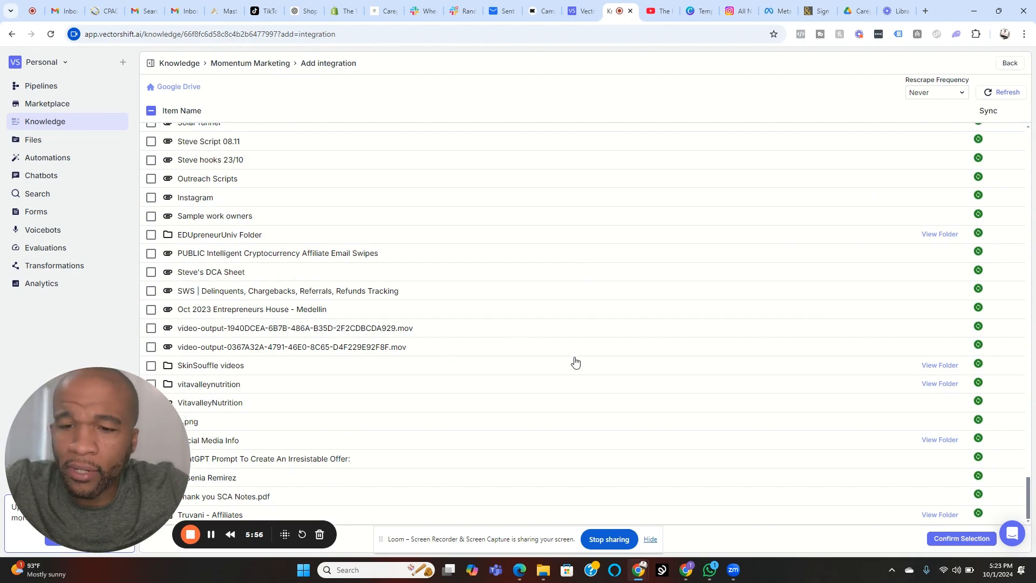
{"action": "scroll", "coordinate": [575, 361], "scroll_direction": "up", "scroll_amount": 15}
{"action": "scroll", "coordinate": [580, 304], "scroll_direction": "up", "scroll_amount": 10}
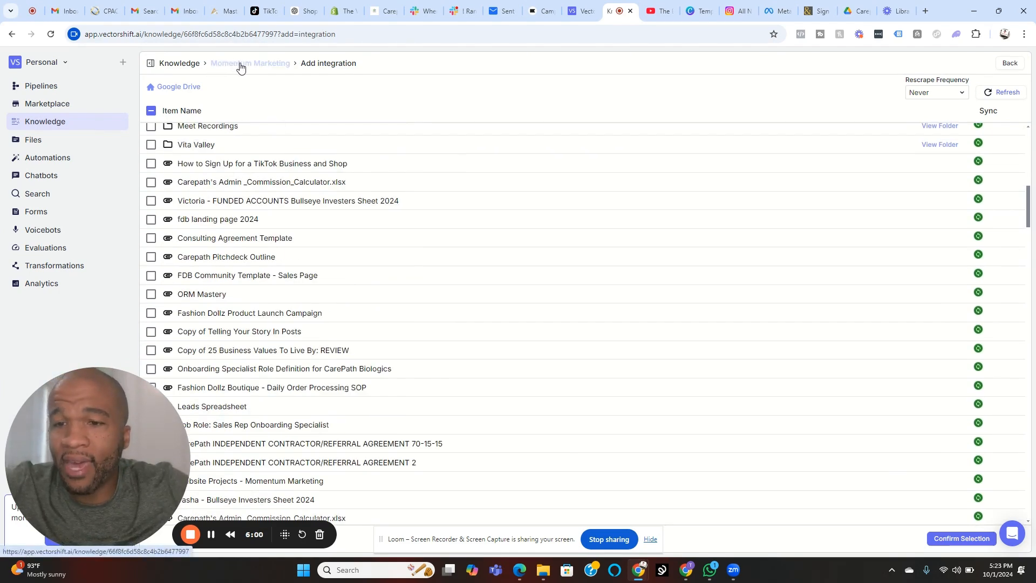
{"action": "left_click", "coordinate": [241, 66]}
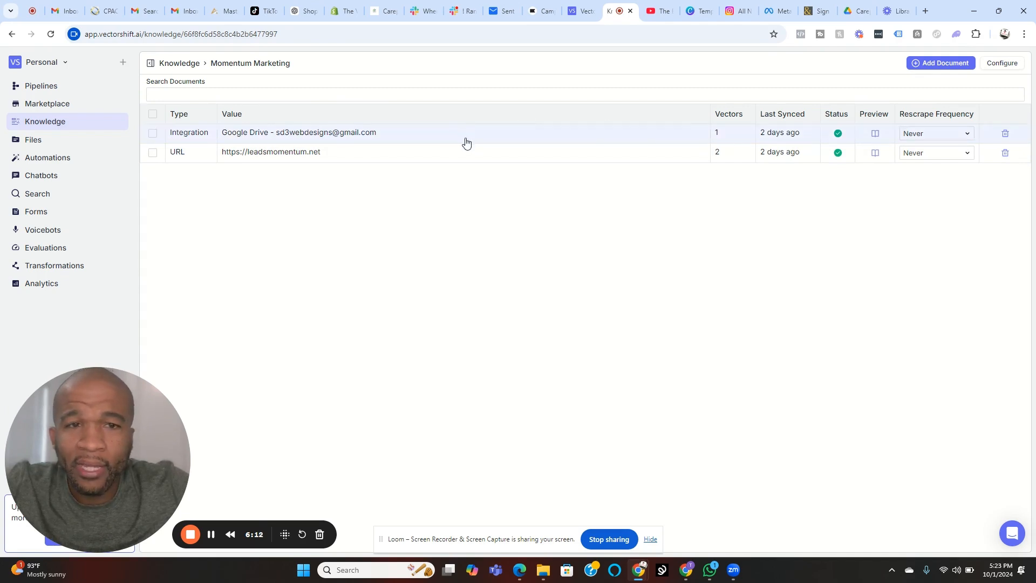
{"action": "left_click", "coordinate": [430, 136]}
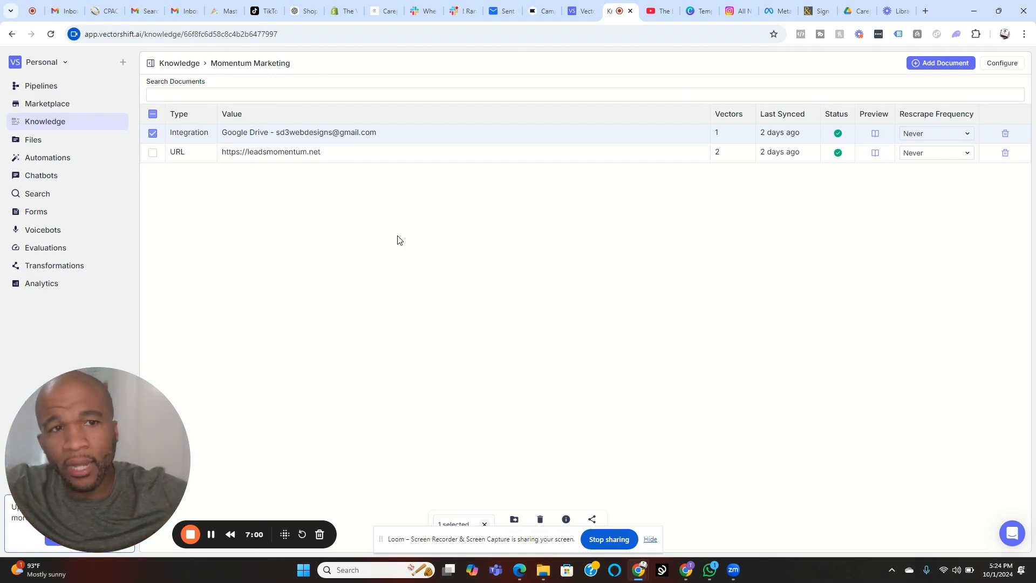
Step: Start adding a file to the Momentum Marketing knowledge base and look through the MMD documents folder for one to upload
{"action": "left_click", "coordinate": [947, 64]}
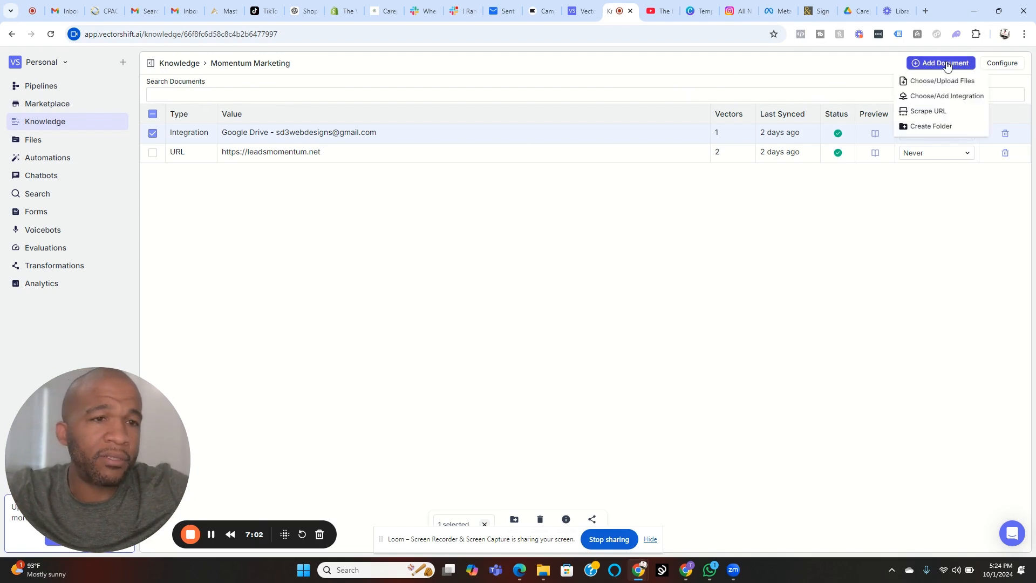
{"action": "left_click", "coordinate": [948, 82]}
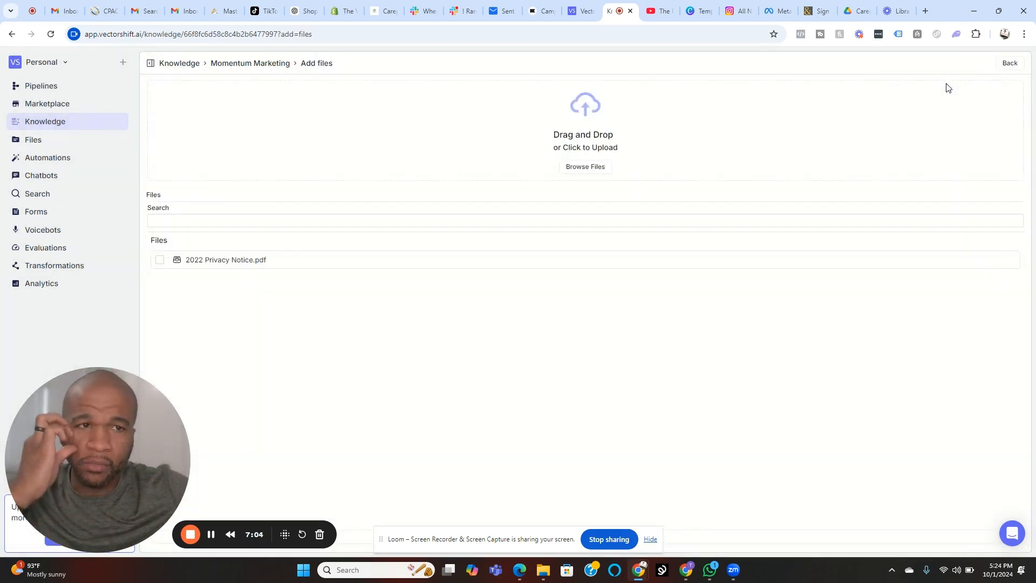
{"action": "left_click", "coordinate": [584, 167]}
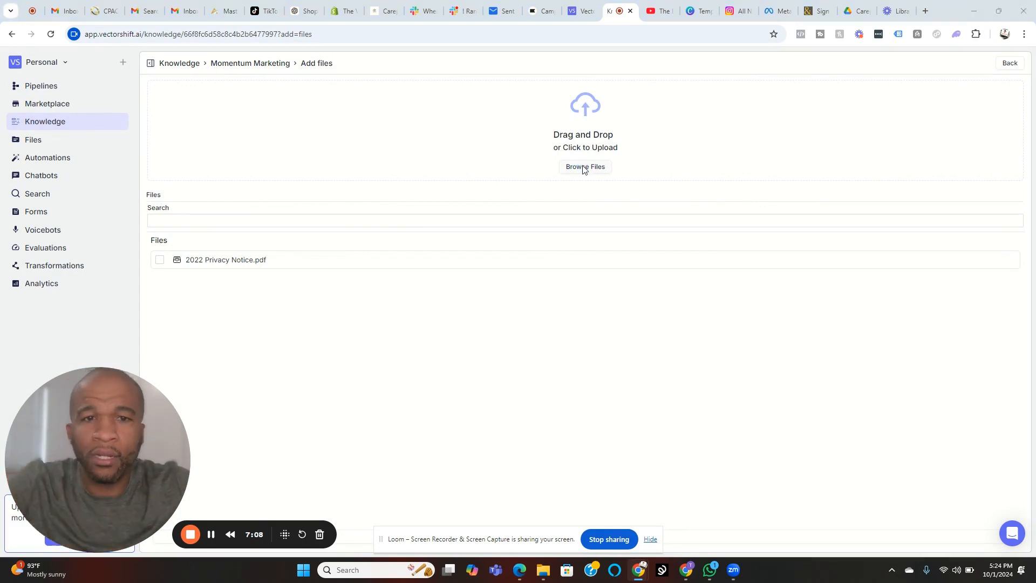
{"action": "scroll", "coordinate": [296, 185], "scroll_direction": "down", "scroll_amount": 10}
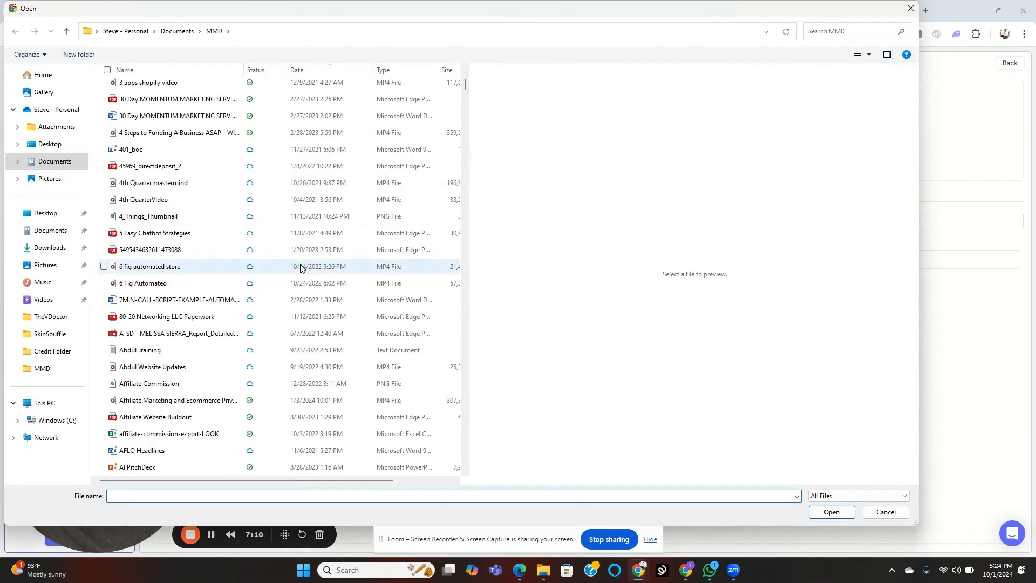
{"action": "scroll", "coordinate": [264, 283], "scroll_direction": "down", "scroll_amount": 10}
{"action": "left_click", "coordinate": [850, 32]}
{"action": "type", "text": "MMMD"}
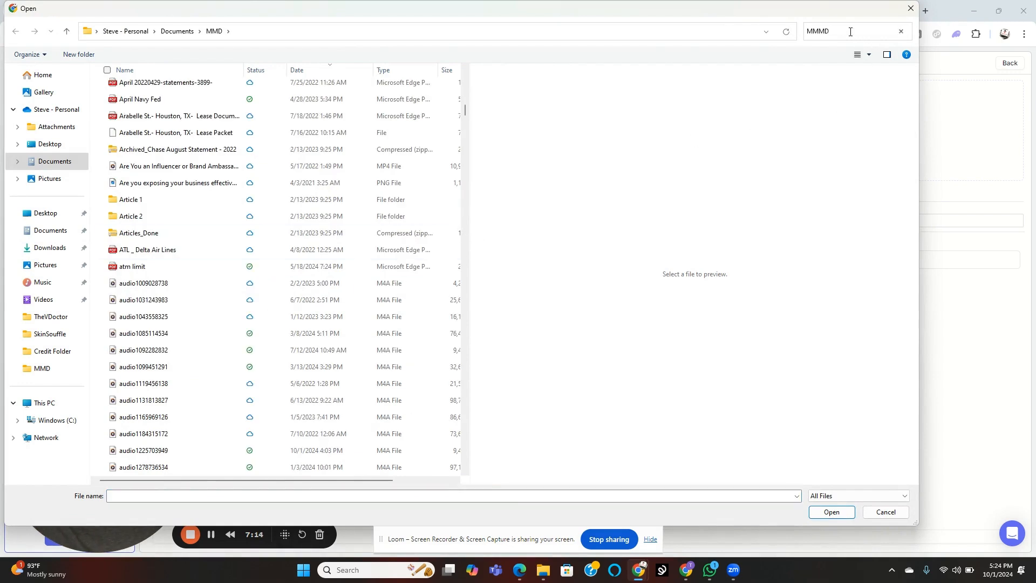
{"action": "key", "text": "BackSpace"}
{"action": "key", "text": "BackSpace"}
Step: Upload Seller_Hook_Individual_Product_Report from the AmazonAutomation folder inside MMD to the knowledge base
{"action": "scroll", "coordinate": [360, 354], "scroll_direction": "down", "scroll_amount": 15}
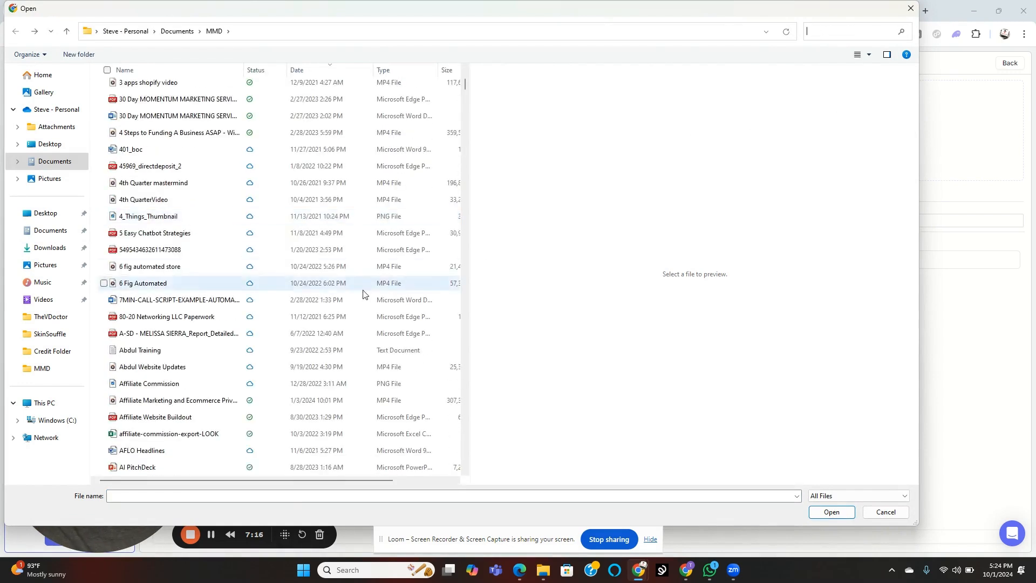
{"action": "scroll", "coordinate": [360, 354], "scroll_direction": "down", "scroll_amount": 13}
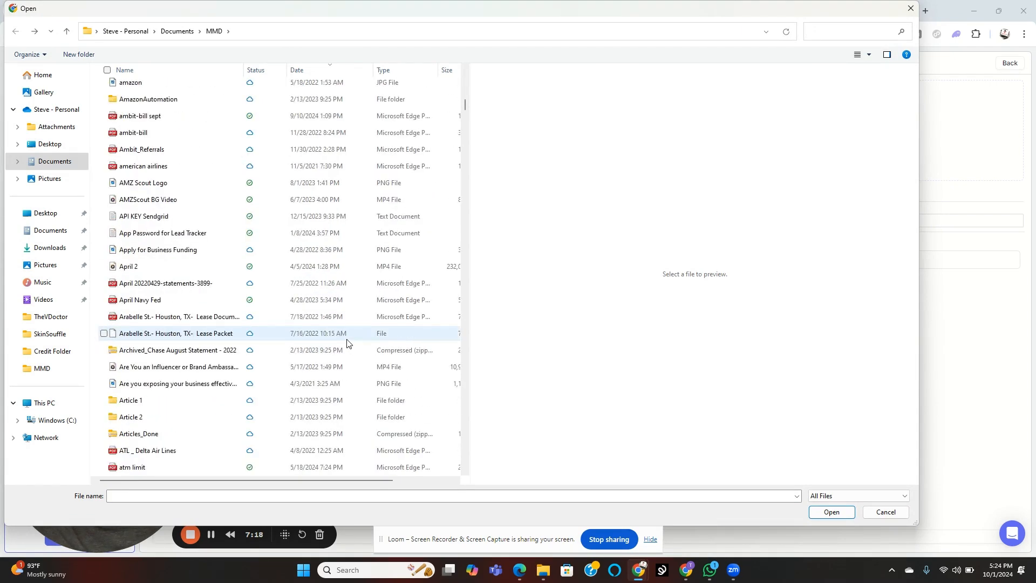
{"action": "scroll", "coordinate": [282, 334], "scroll_direction": "up", "scroll_amount": 10}
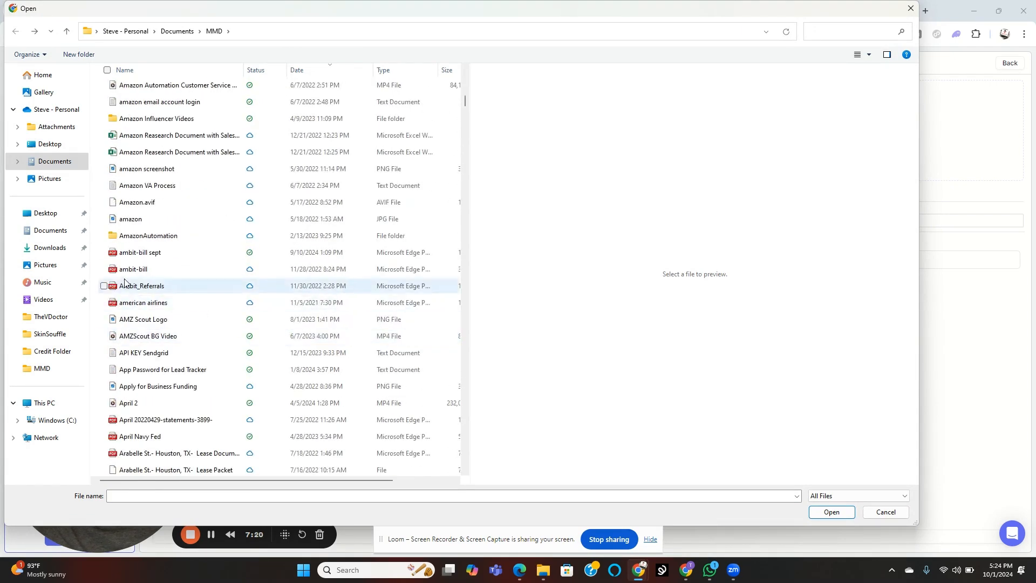
{"action": "scroll", "coordinate": [197, 291], "scroll_direction": "up", "scroll_amount": 2}
{"action": "double_click", "coordinate": [181, 336]}
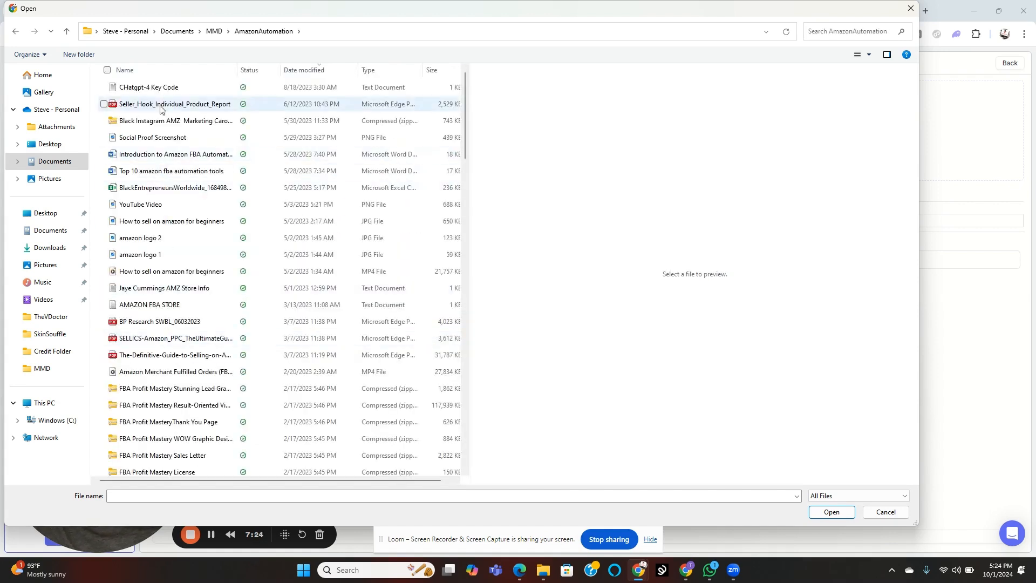
{"action": "scroll", "coordinate": [181, 303], "scroll_direction": "down", "scroll_amount": 1}
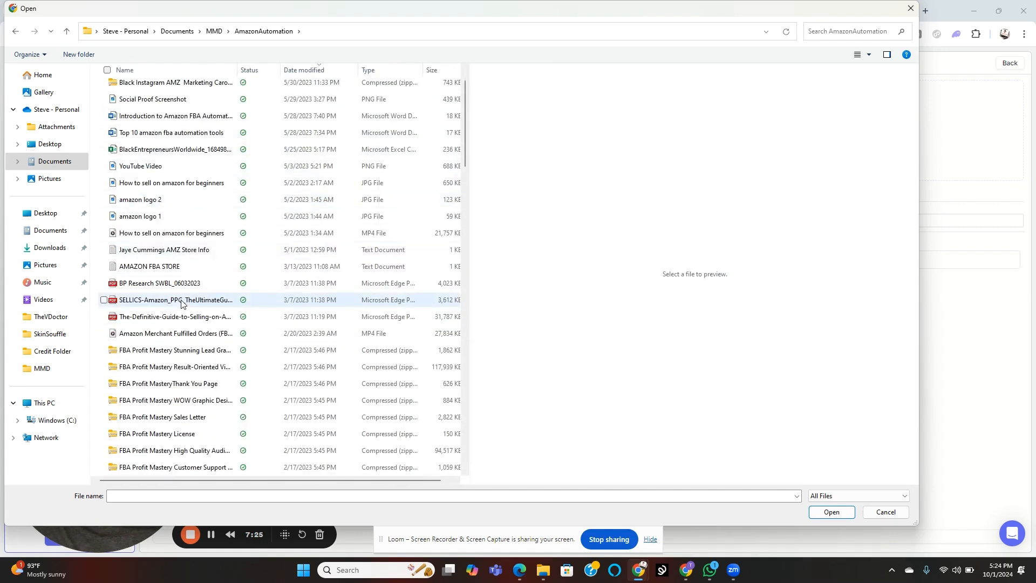
{"action": "scroll", "coordinate": [161, 111], "scroll_direction": "up", "scroll_amount": 1}
{"action": "left_click", "coordinate": [167, 106]}
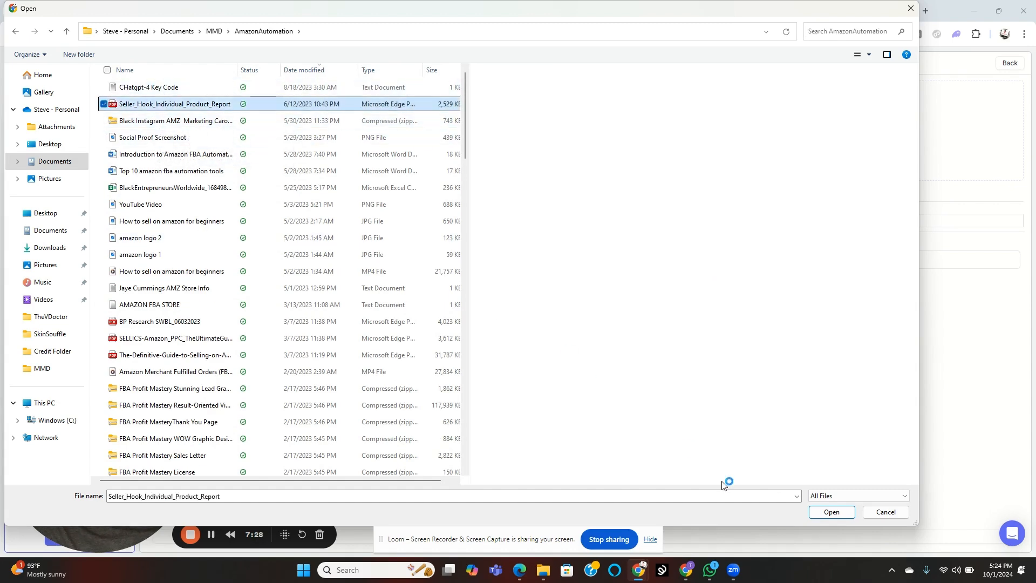
{"action": "left_click", "coordinate": [829, 511]}
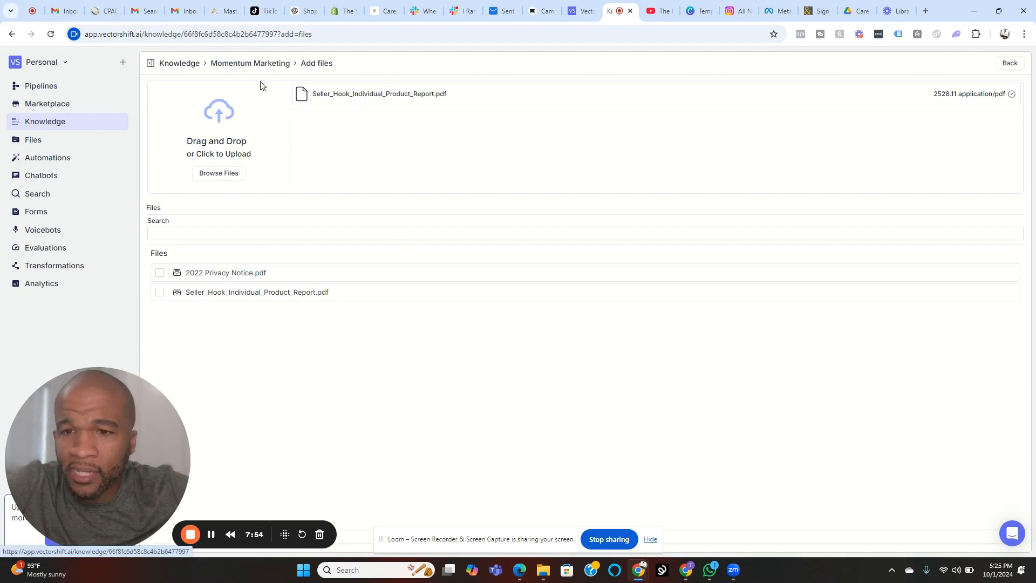
Step: Select the 2022 Privacy Notice and Seller_Hook_Individual_Product_Report PDFs, and return to the Momentum Marketing document list
{"action": "left_click", "coordinate": [160, 273]}
{"action": "left_click", "coordinate": [161, 293]}
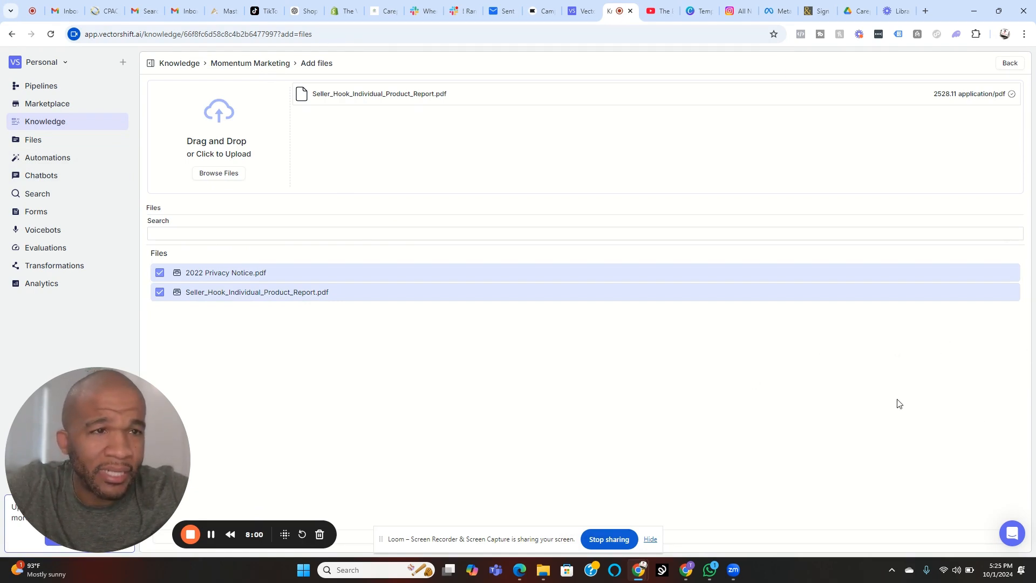
{"action": "left_click", "coordinate": [1009, 63]}
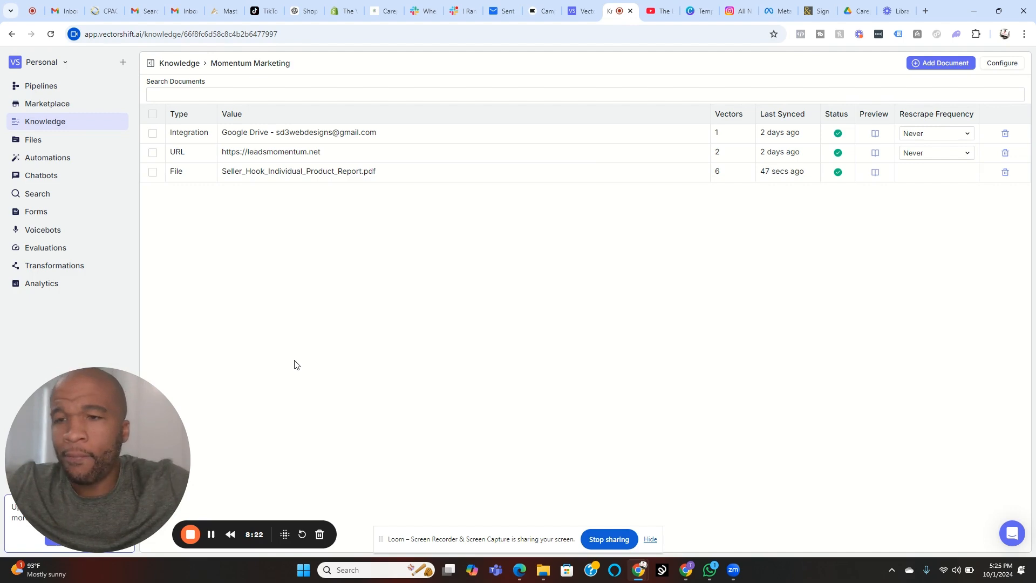
Step: Open the TEST Pipeline in its editor from the Pipelines section and view its connected nodes
{"action": "left_click", "coordinate": [36, 87]}
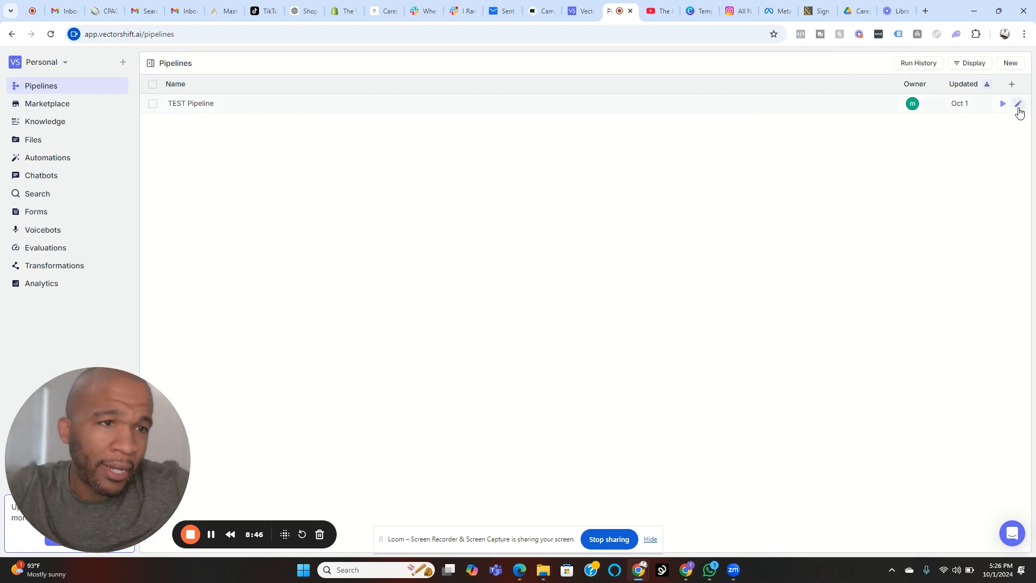
{"action": "left_click", "coordinate": [1017, 104]}
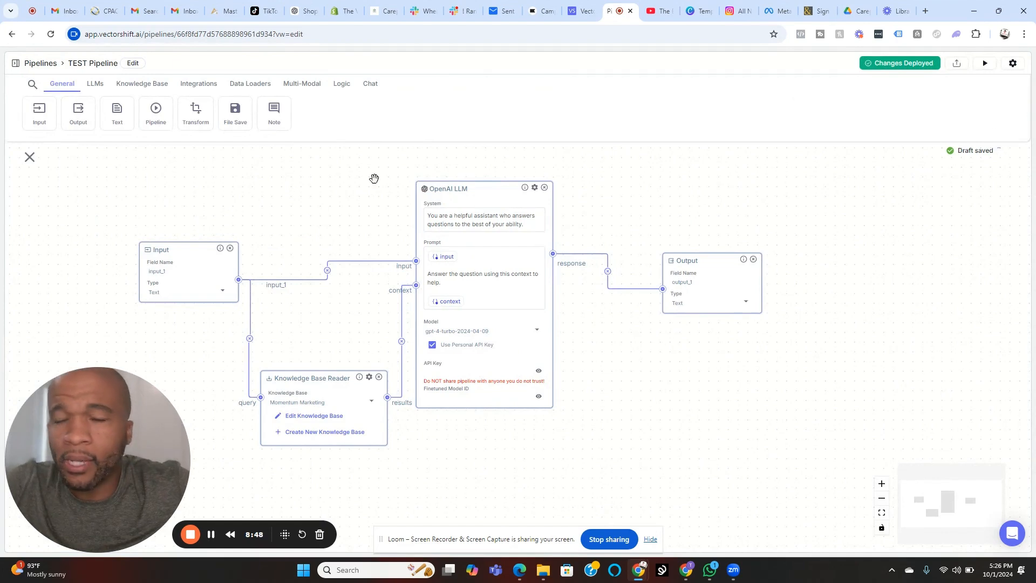
{"action": "left_click_drag", "start_coordinate": [294, 211], "coordinate": [337, 223]}
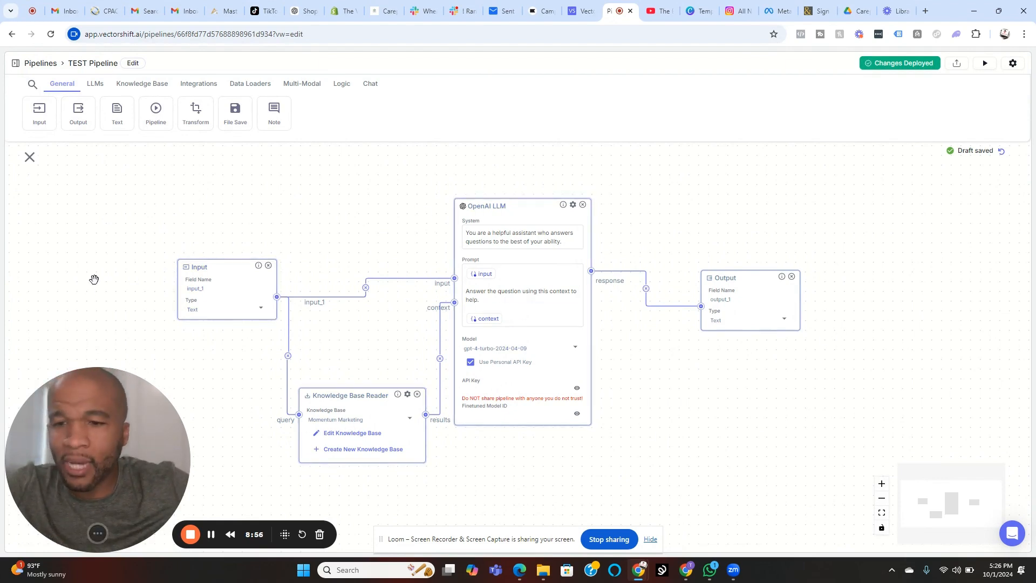
{"action": "left_click_drag", "start_coordinate": [403, 322], "coordinate": [417, 300]}
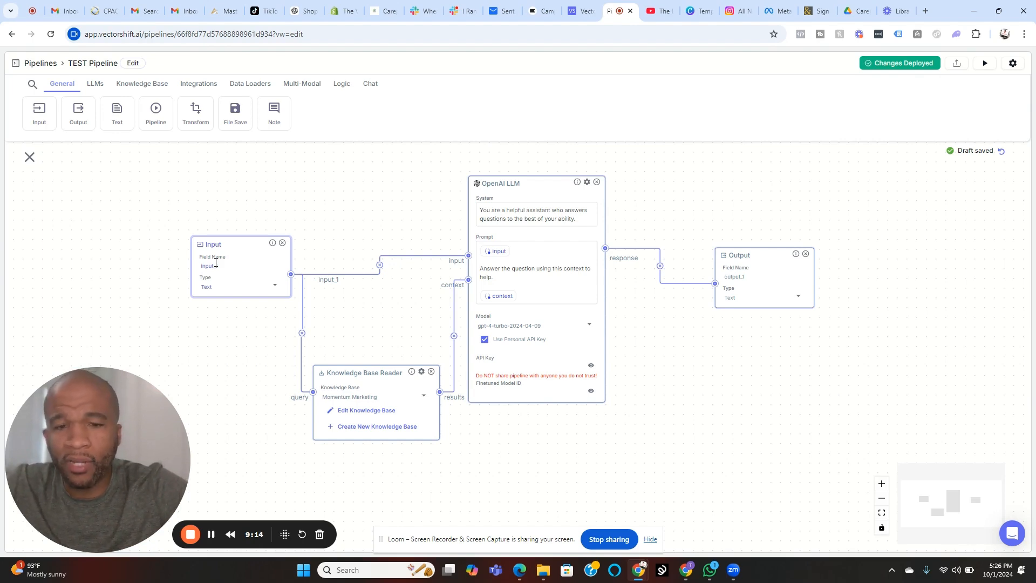
Step: Add an extra Input node and a new Knowledge Base Reader node to the TEST Pipeline canvas
{"action": "mouse_move", "coordinate": [36, 109]}
{"action": "left_mouse_down"}
{"action": "mouse_move", "coordinate": [46, 212]}
{"action": "mouse_move", "coordinate": [178, 270]}
{"action": "mouse_move", "coordinate": [185, 287]}
{"action": "mouse_move", "coordinate": [224, 273]}
{"action": "mouse_move", "coordinate": [14, 132]}
{"action": "mouse_move", "coordinate": [39, 117]}
{"action": "left_mouse_up"}
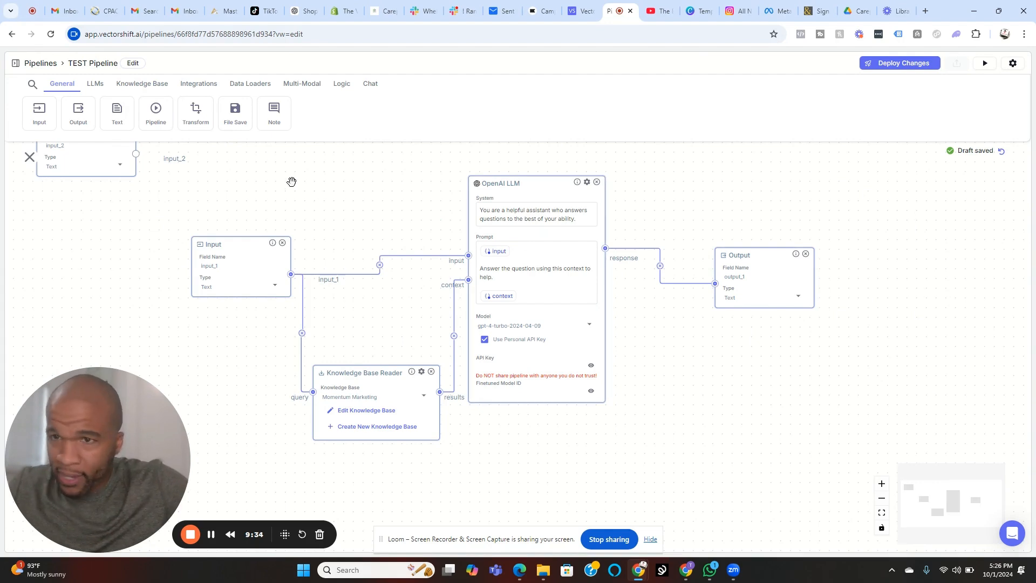
{"action": "left_click", "coordinate": [142, 83]}
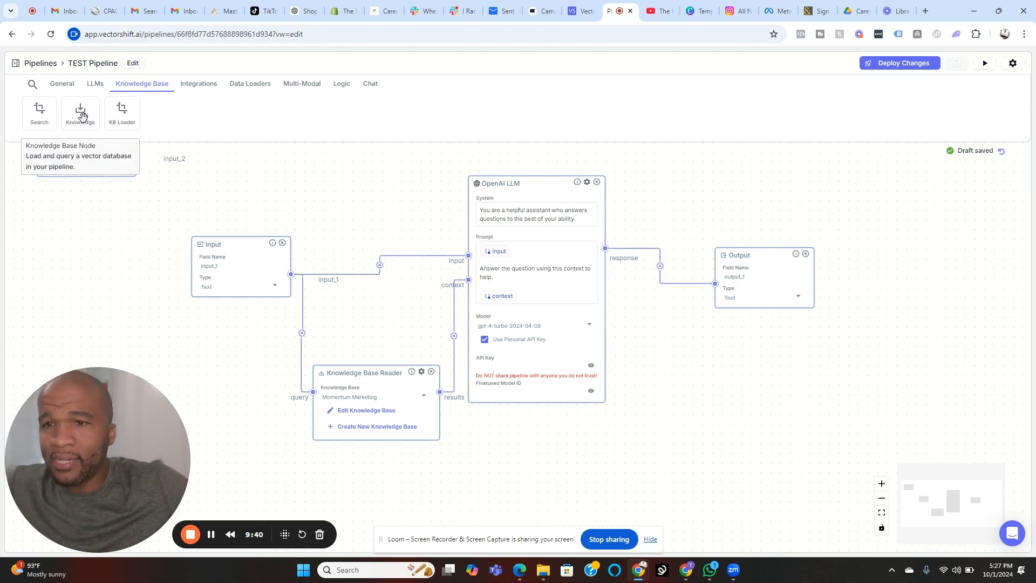
{"action": "left_click_drag", "start_coordinate": [82, 115], "coordinate": [85, 238]}
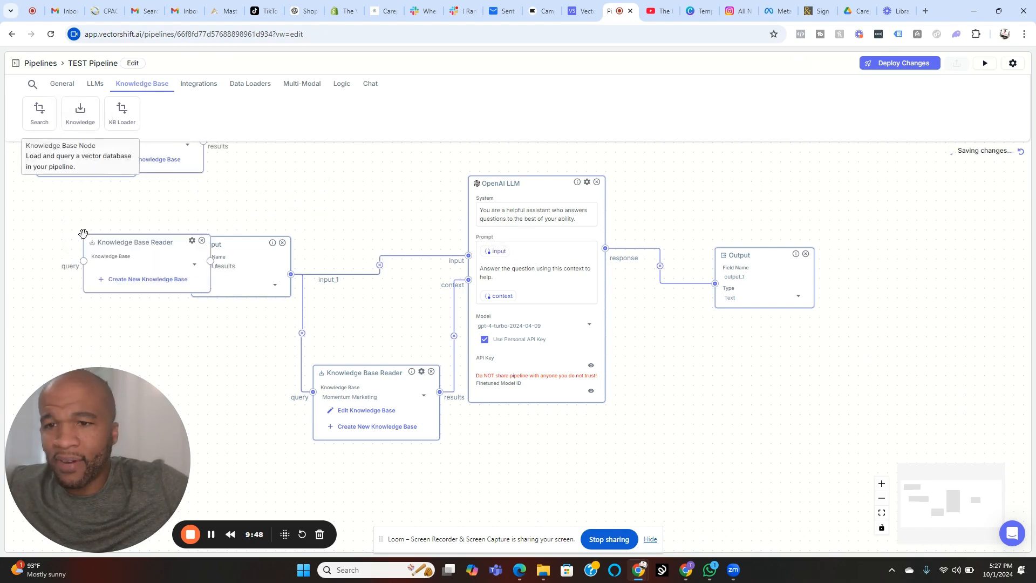
Step: View the knowledge base choices of the new Knowledge Base Reader overlapping the Input node, and delete that reader
{"action": "left_click", "coordinate": [194, 268]}
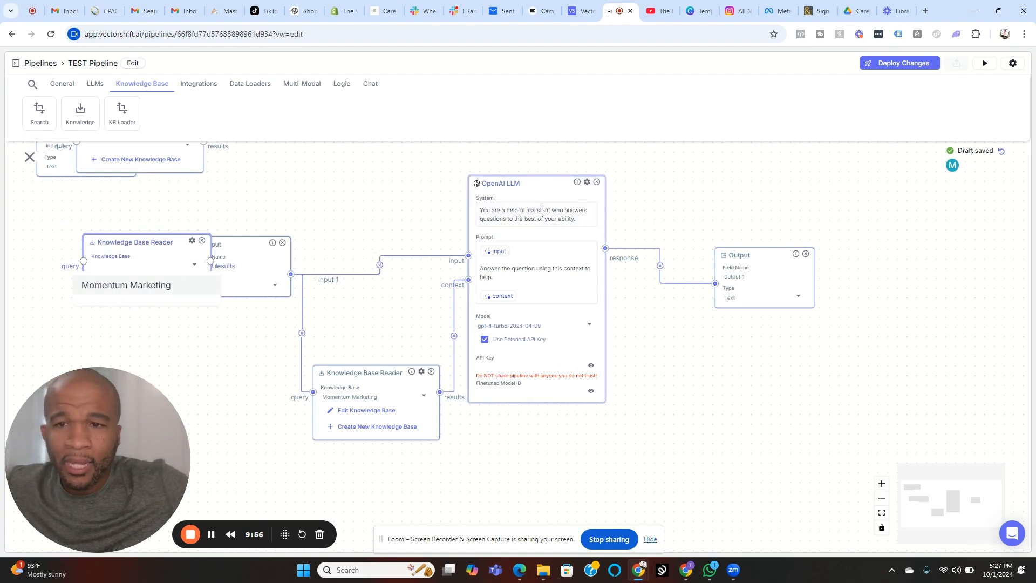
{"action": "left_click", "coordinate": [205, 244]}
{"action": "left_click", "coordinate": [202, 241]}
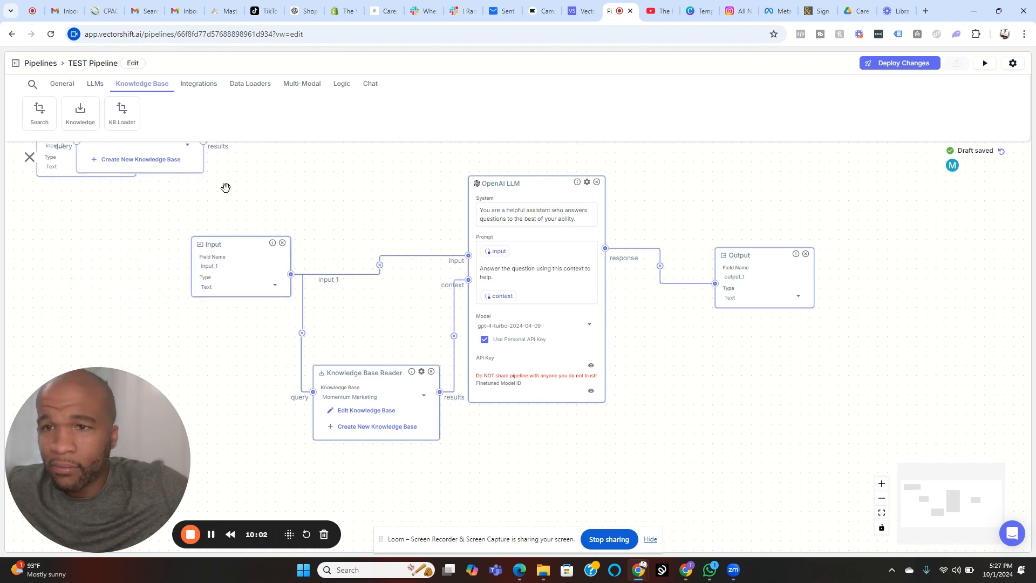
Step: Place a new OpenAI LLM node beside the original Input node and remove it again
{"action": "left_click", "coordinate": [95, 85]}
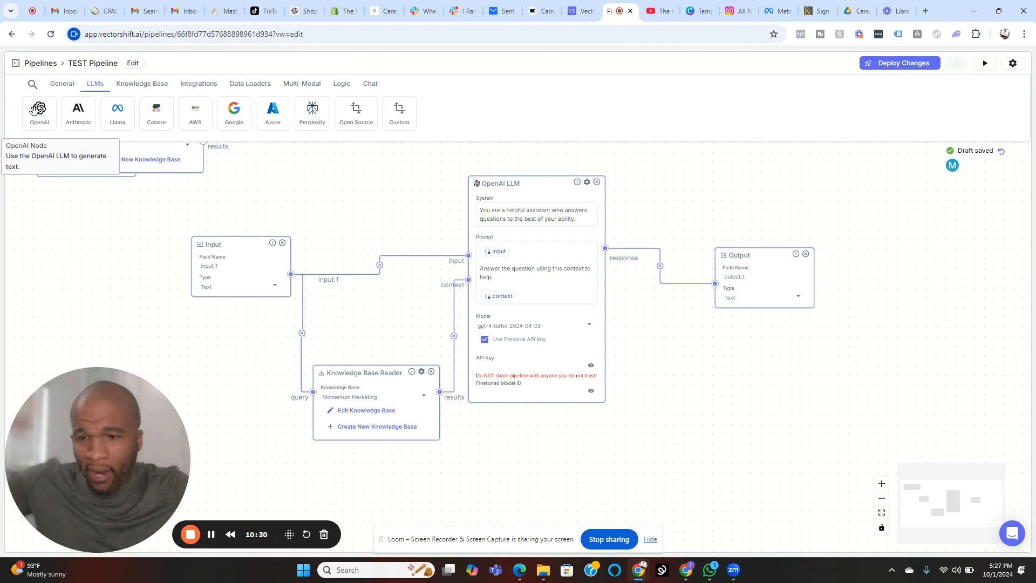
{"action": "left_click_drag", "start_coordinate": [33, 110], "coordinate": [67, 228]}
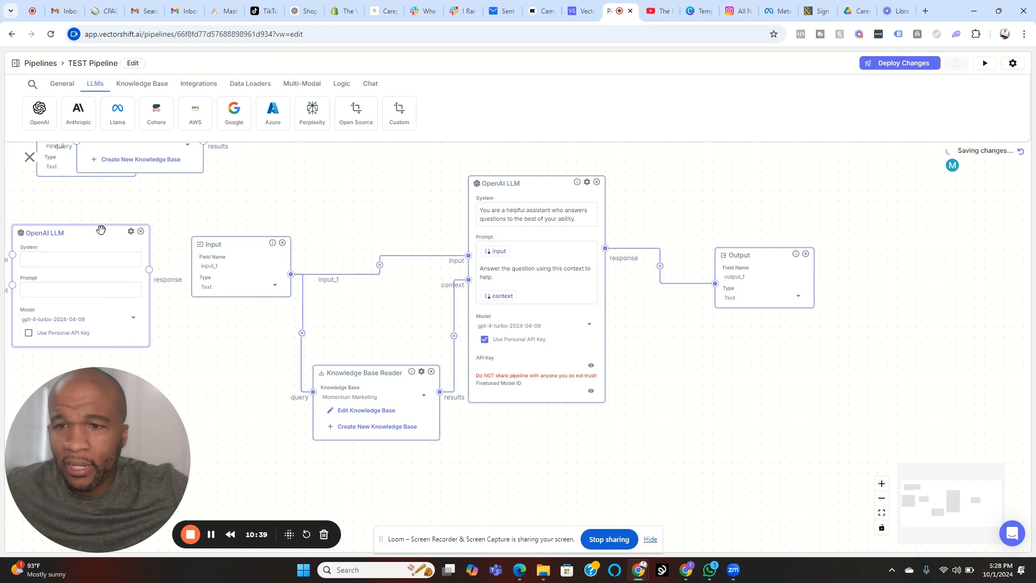
{"action": "left_click", "coordinate": [141, 232]}
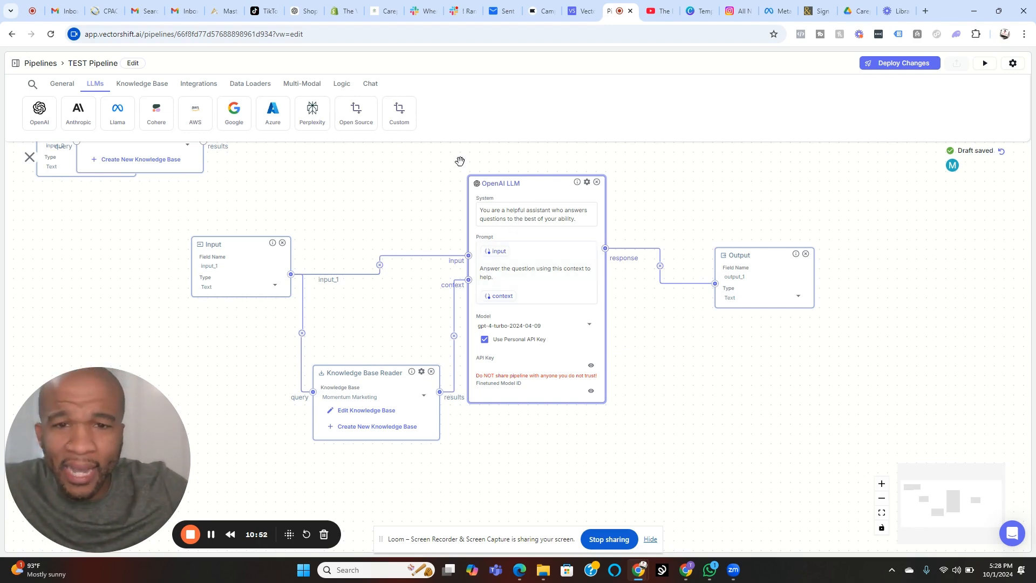
Step: Examine the system and prompt text of the connected OpenAI LLM node, and compare the General and LLM node types
{"action": "left_click", "coordinate": [509, 215]}
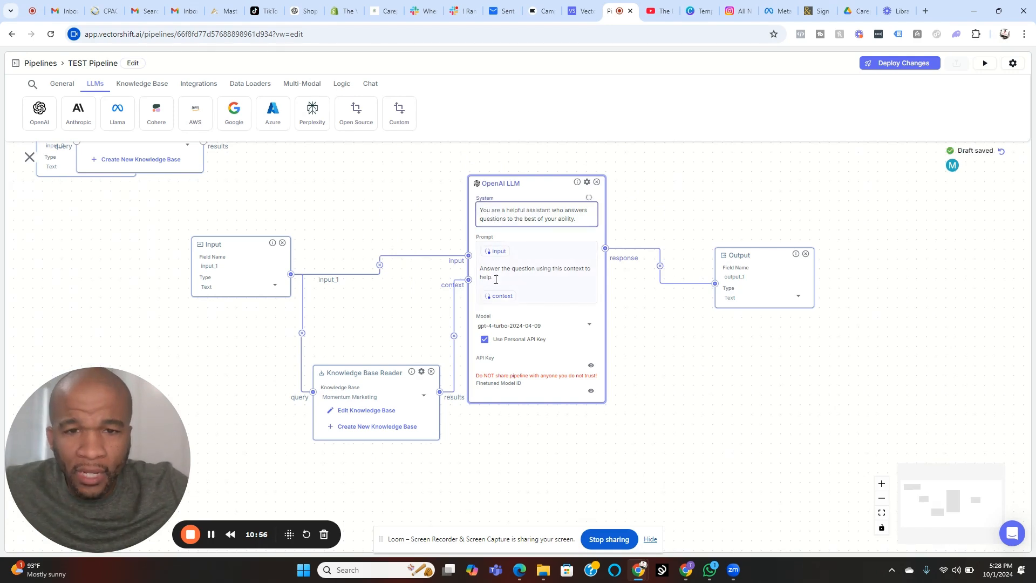
{"action": "left_click_drag", "start_coordinate": [481, 268], "coordinate": [530, 280]}
{"action": "left_click", "coordinate": [532, 269]}
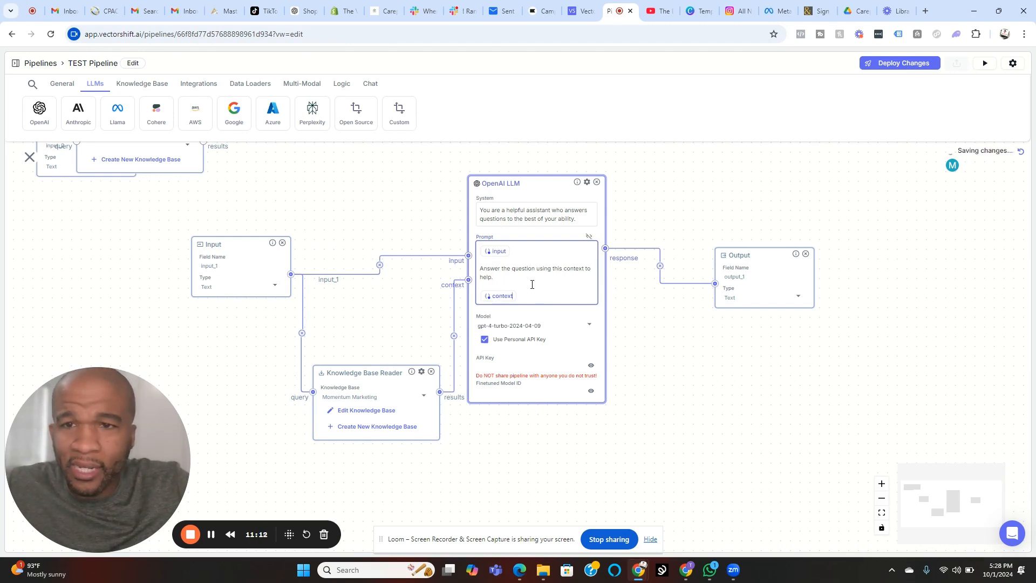
{"action": "left_click", "coordinate": [61, 85]}
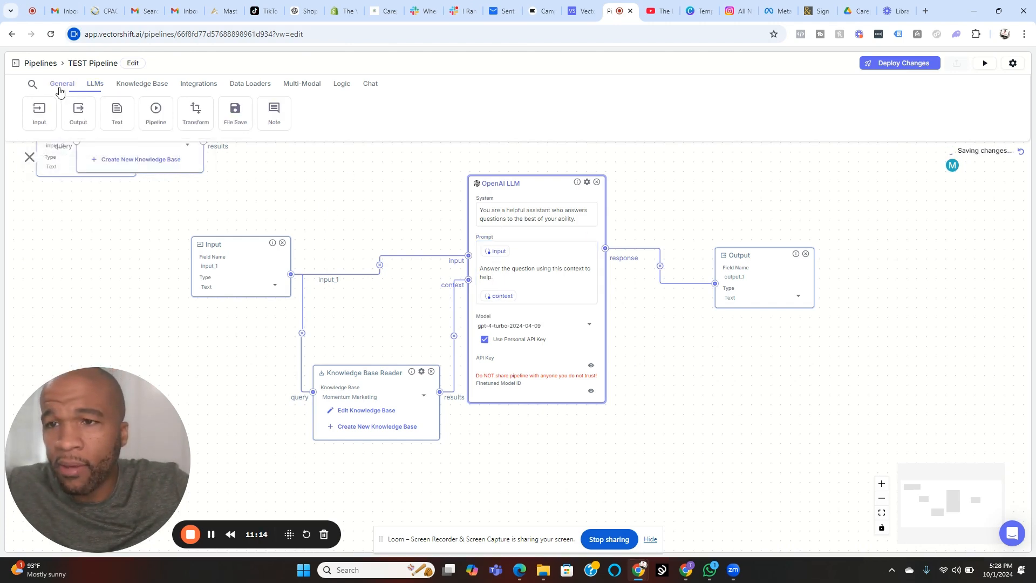
{"action": "left_click", "coordinate": [95, 86]}
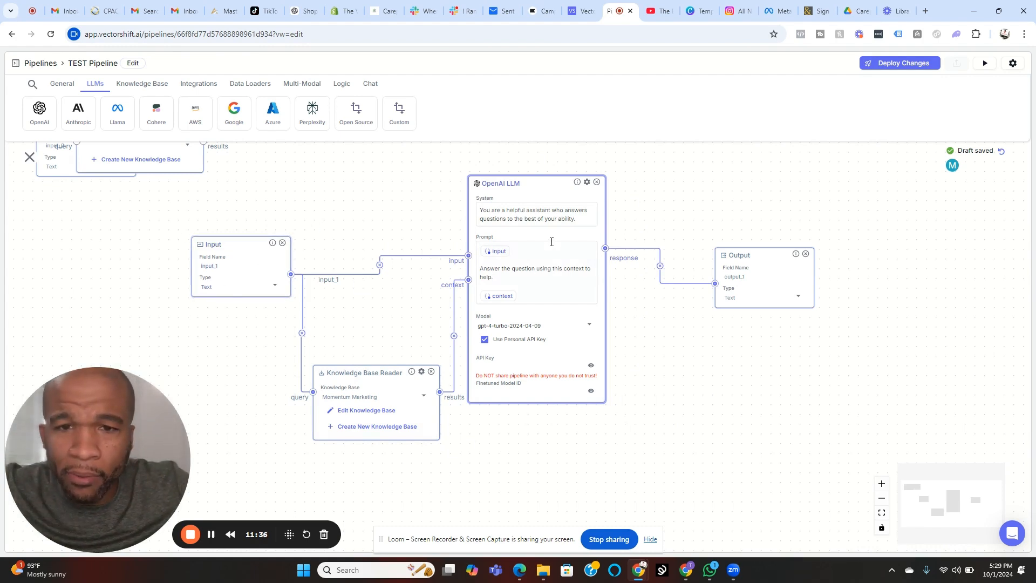
{"action": "left_click", "coordinate": [484, 272]}
{"action": "key", "text": "ctrl+a"}
{"action": "left_click", "coordinate": [548, 268]}
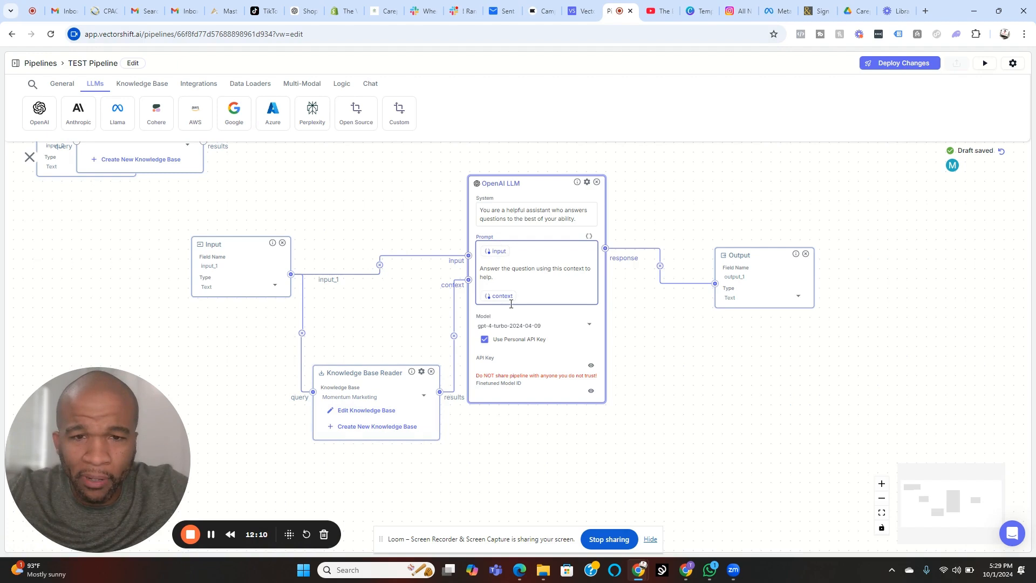
Step: View the OpenAI LLM node's model choices, keeping gpt-4-turbo-2024-04-09, and view the Output node's type choices
{"action": "left_click", "coordinate": [589, 325]}
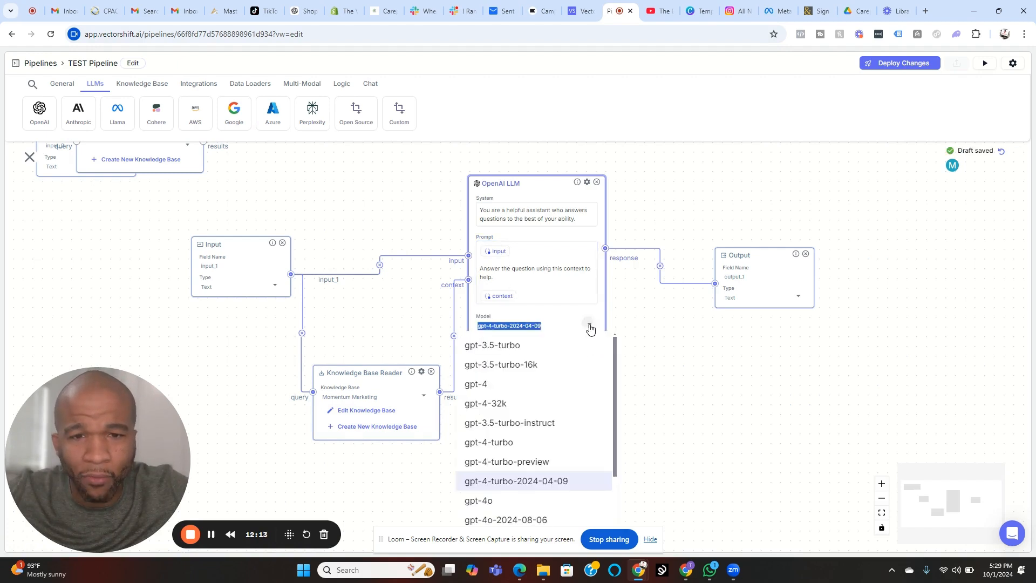
{"action": "left_click", "coordinate": [512, 482]}
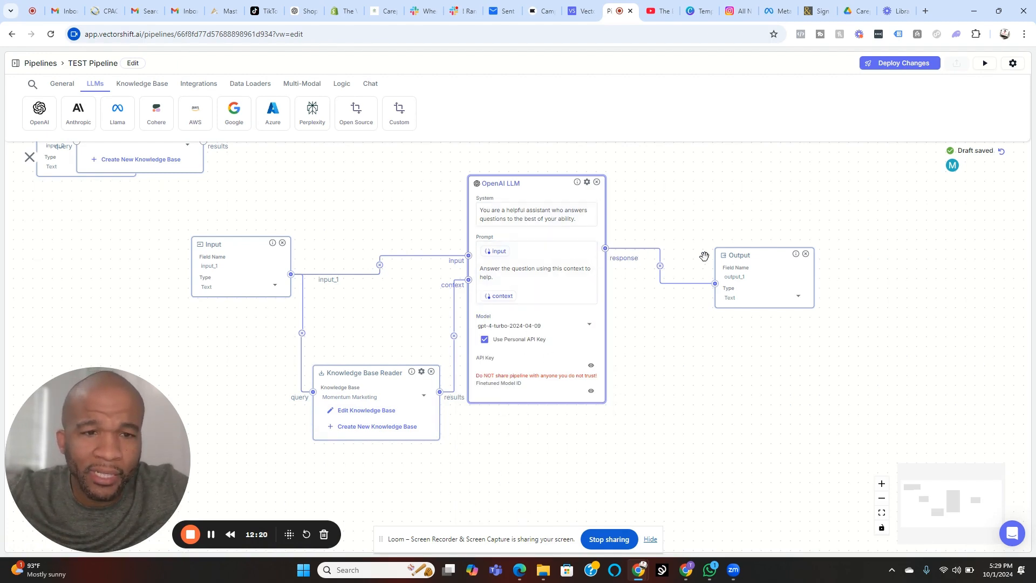
{"action": "left_click", "coordinate": [62, 84]}
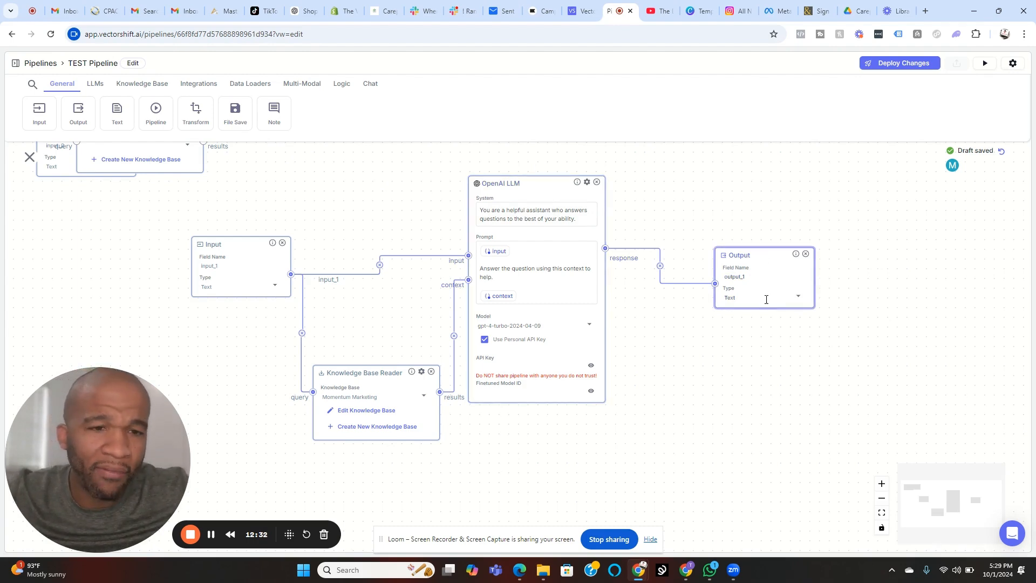
{"action": "left_click", "coordinate": [799, 299]}
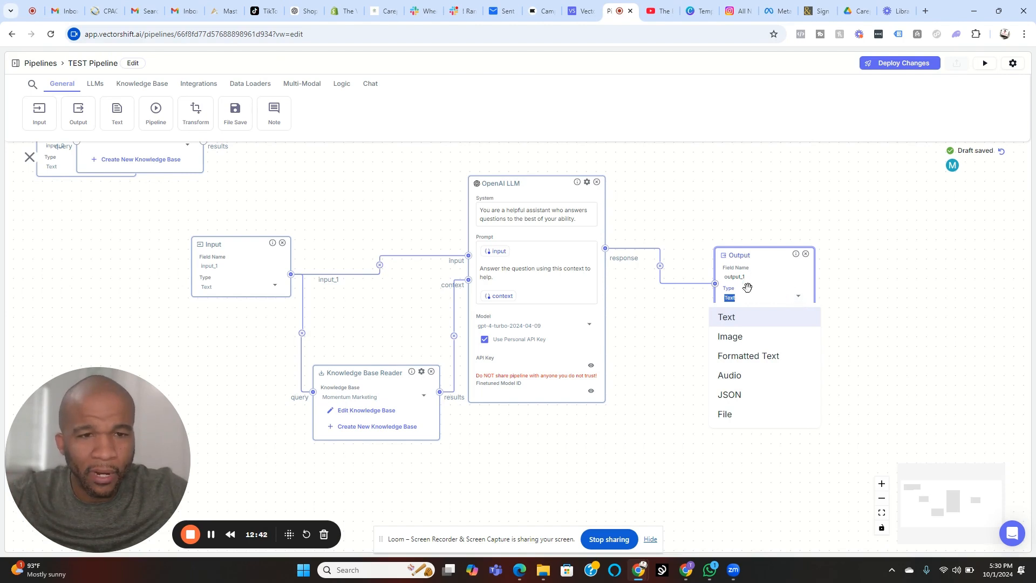
{"action": "left_click", "coordinate": [695, 236]}
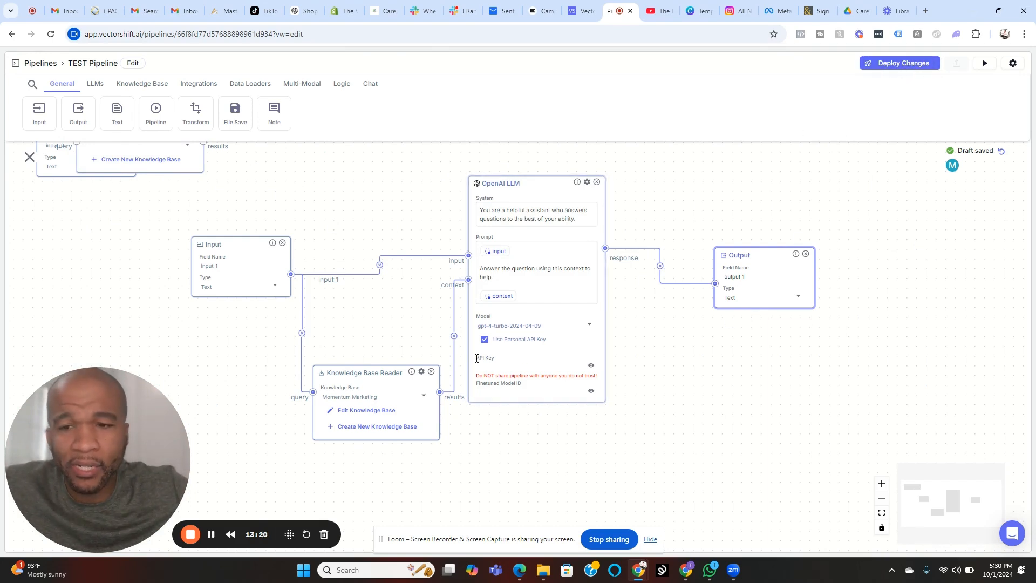
Step: Open Test Chatbot from the Chatbots list for editing and examine its pipeline, disclaimer and other basic settings
{"action": "left_click", "coordinate": [37, 65]}
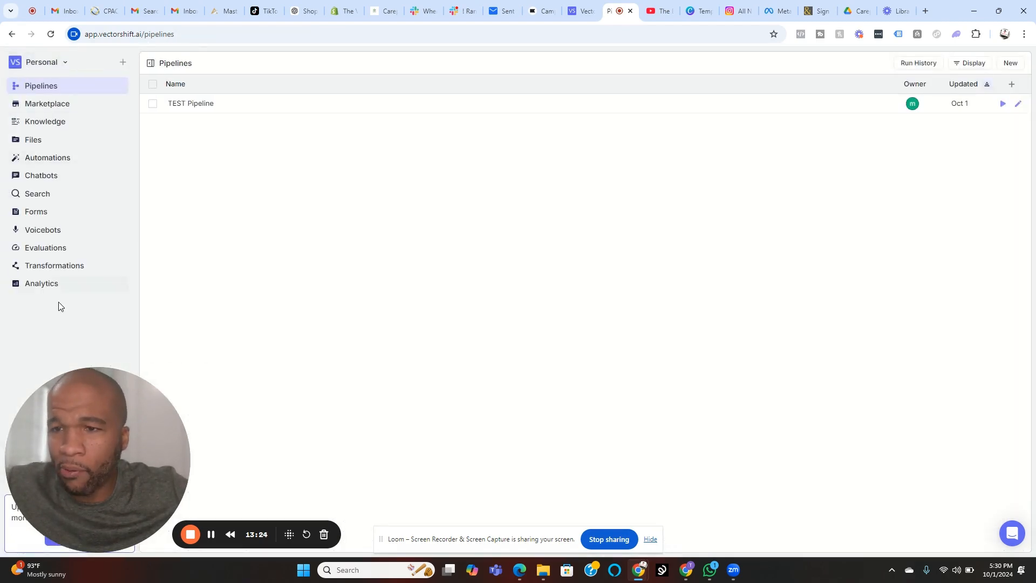
{"action": "left_click", "coordinate": [52, 176]}
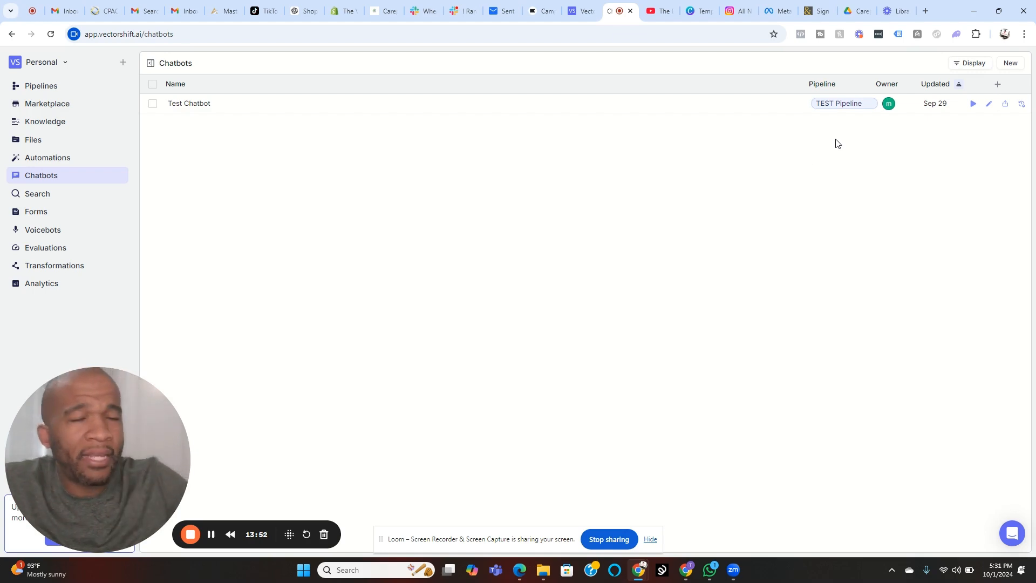
{"action": "left_click", "coordinate": [989, 106]}
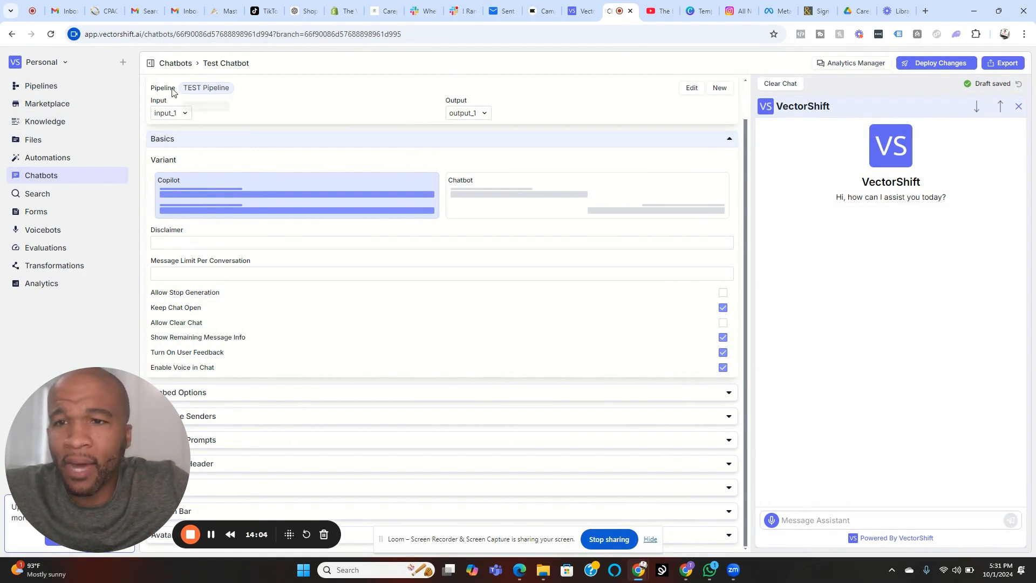
{"action": "left_click", "coordinate": [488, 244]}
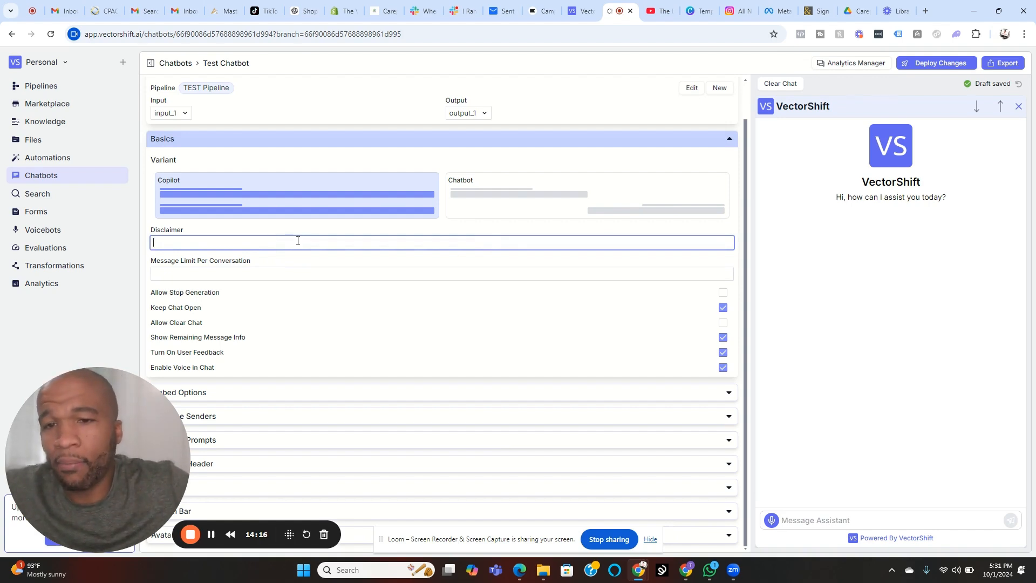
{"action": "left_click", "coordinate": [299, 262]}
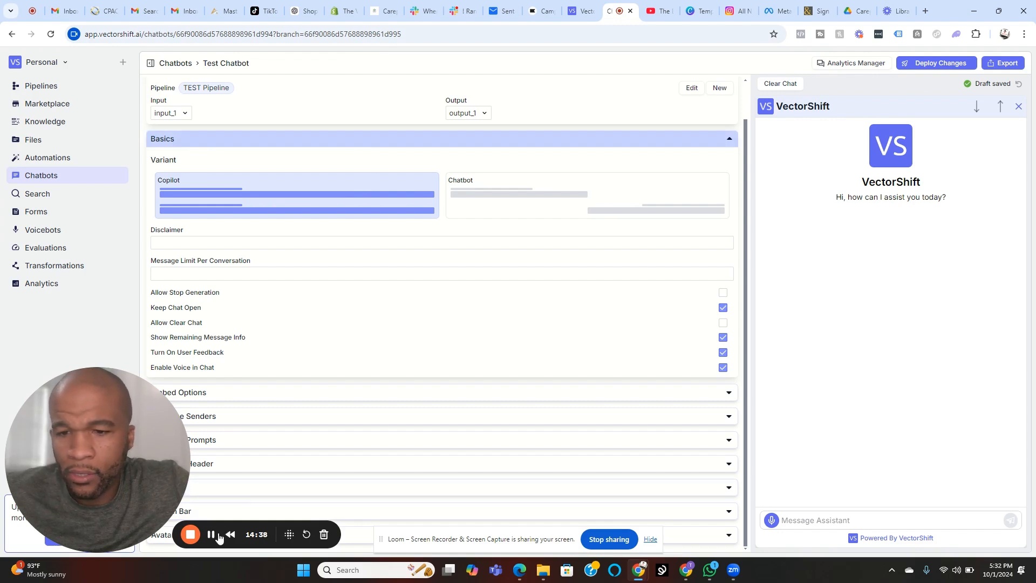
{"action": "left_click", "coordinate": [211, 534]}
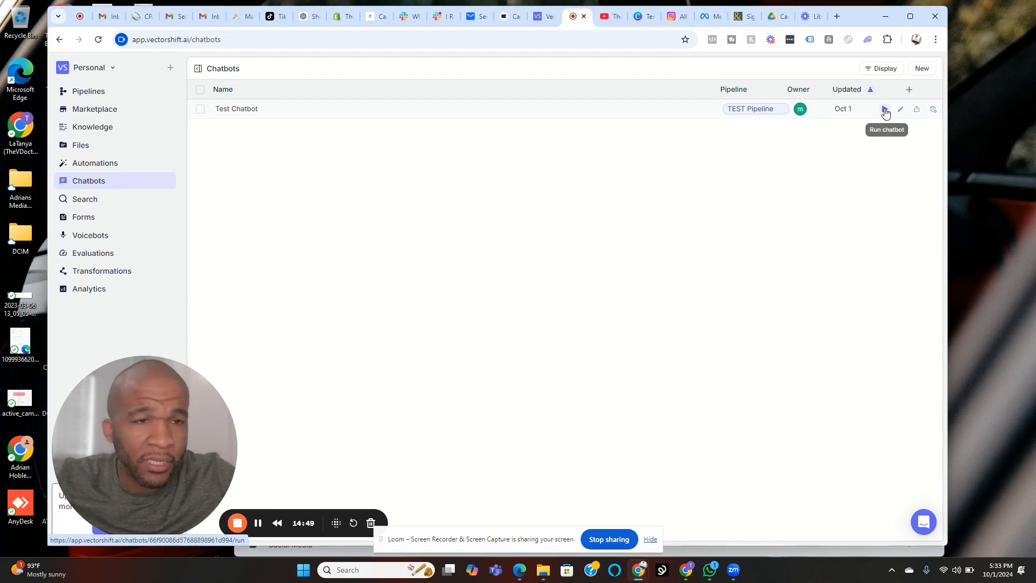
Step: Run Test Chatbot, ask it "What kind of services does Momentum Marketing provide?" and review its answer
{"action": "left_click", "coordinate": [885, 111]}
{"action": "left_click", "coordinate": [705, 513]}
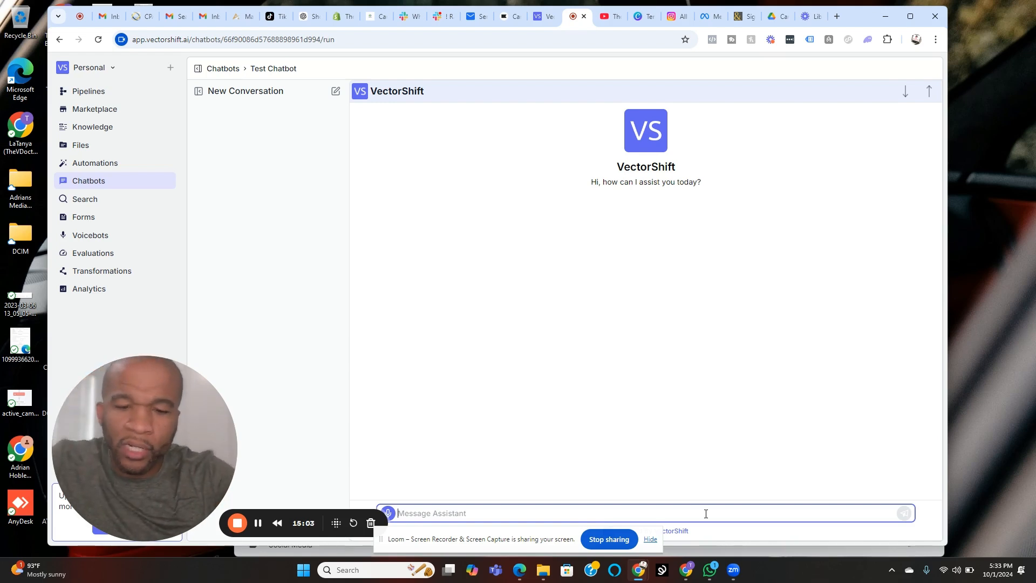
{"action": "type", "text": "hO"}
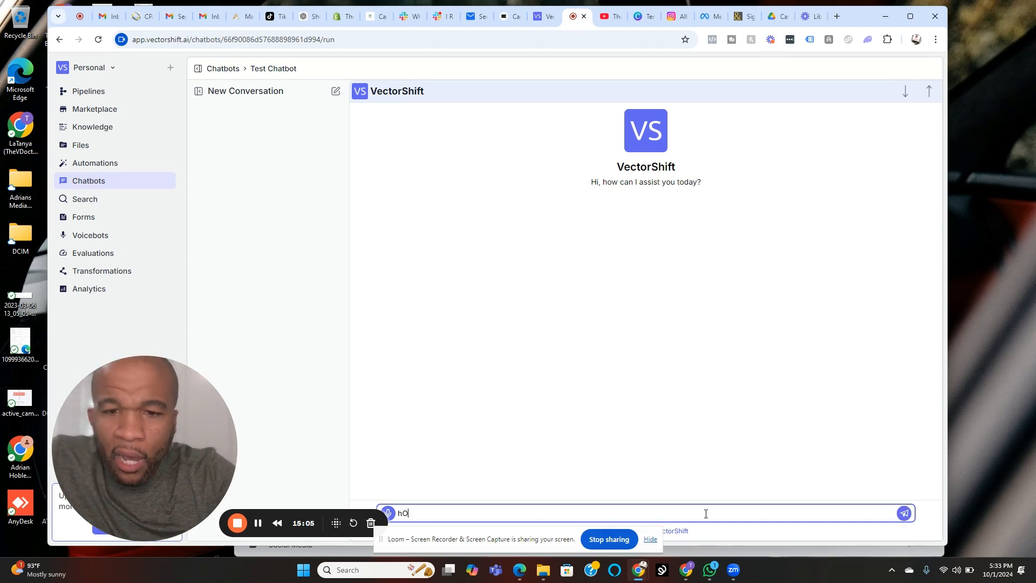
{"action": "key", "text": "BackSpace"}
{"action": "type", "text": "wHAT"}
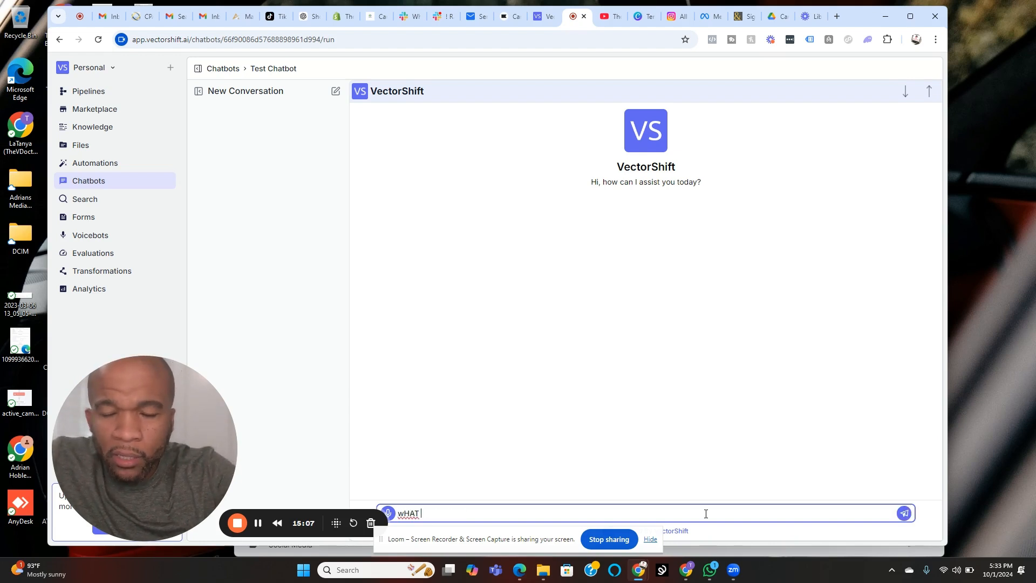
{"action": "key", "text": "BackSpace"}
{"action": "key", "text": "BackSpace"}
{"action": "type", "text": "What "}
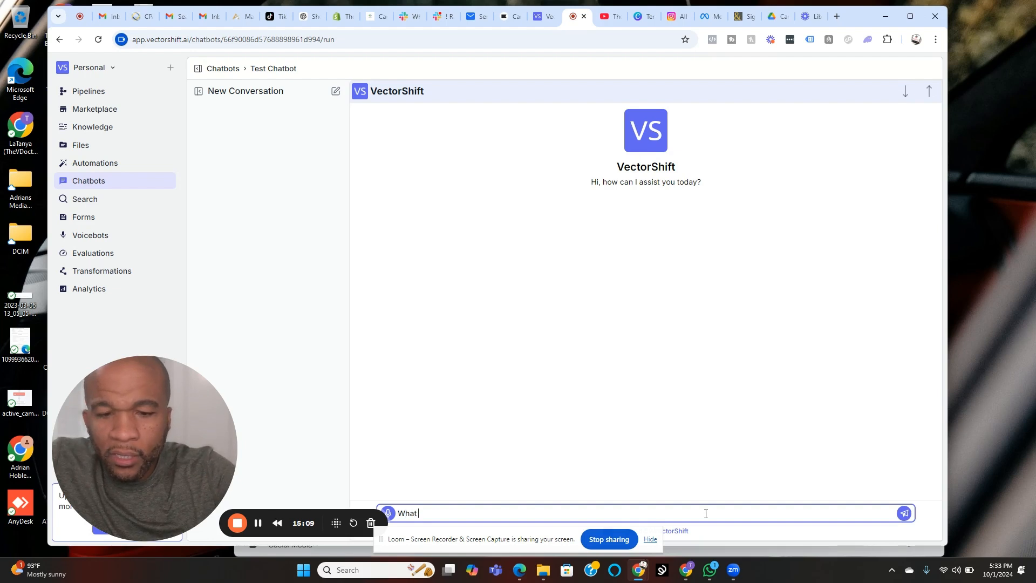
{"action": "type", "text": "kind of se"}
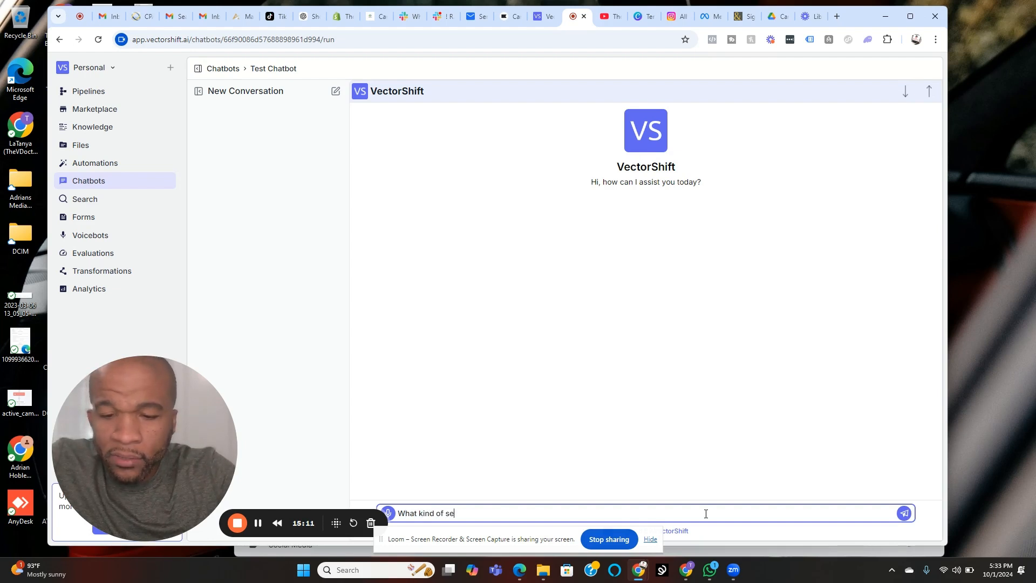
{"action": "type", "text": "rvices doe"}
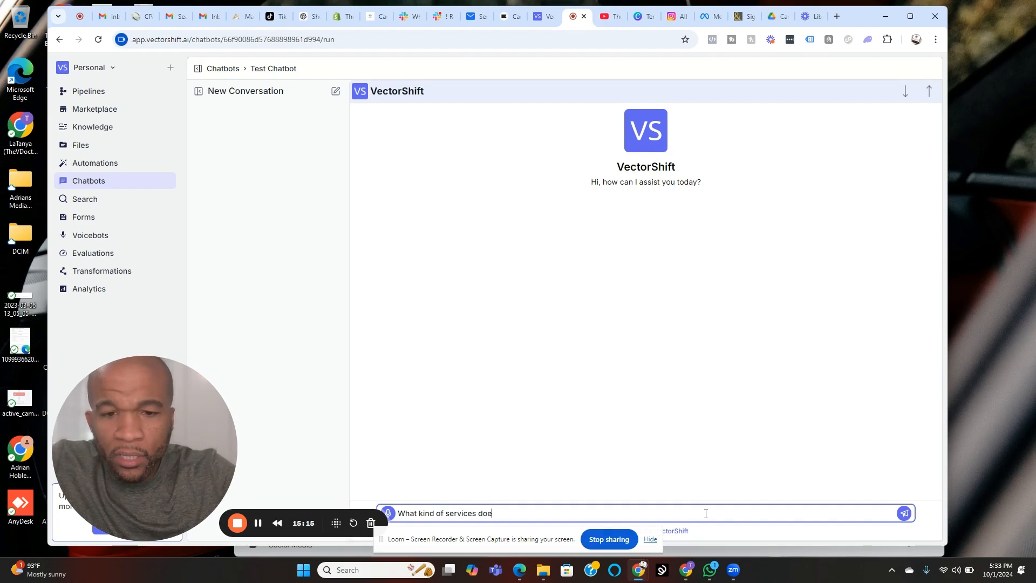
{"action": "type", "text": "s Mome"}
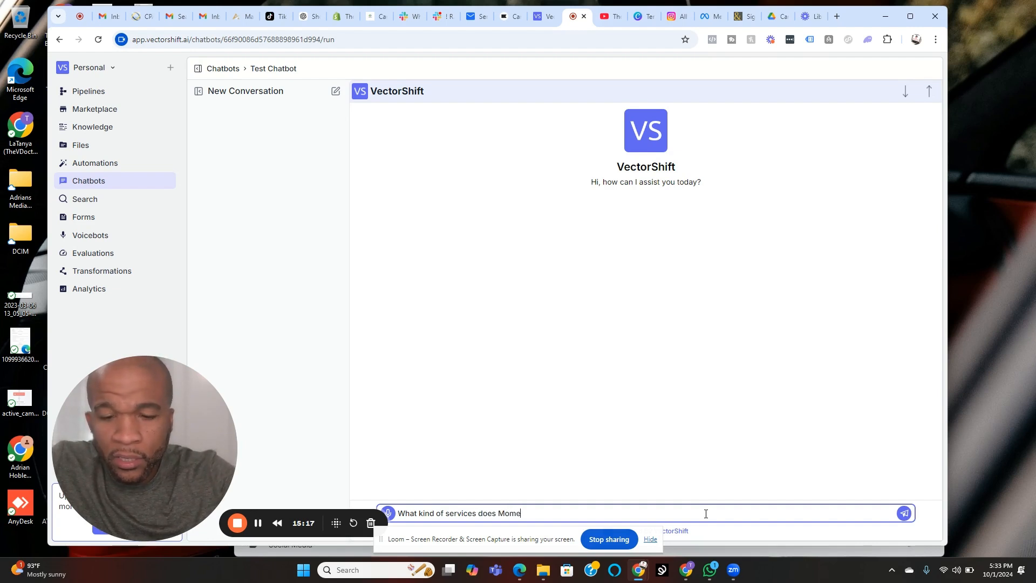
{"action": "type", "text": "ntum Marketin"}
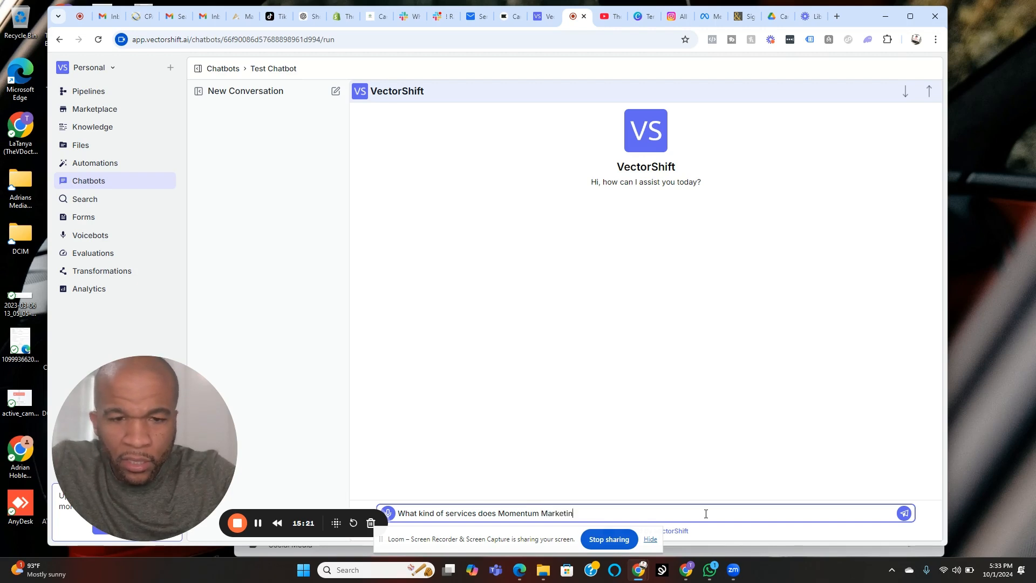
{"action": "type", "text": "g prov"}
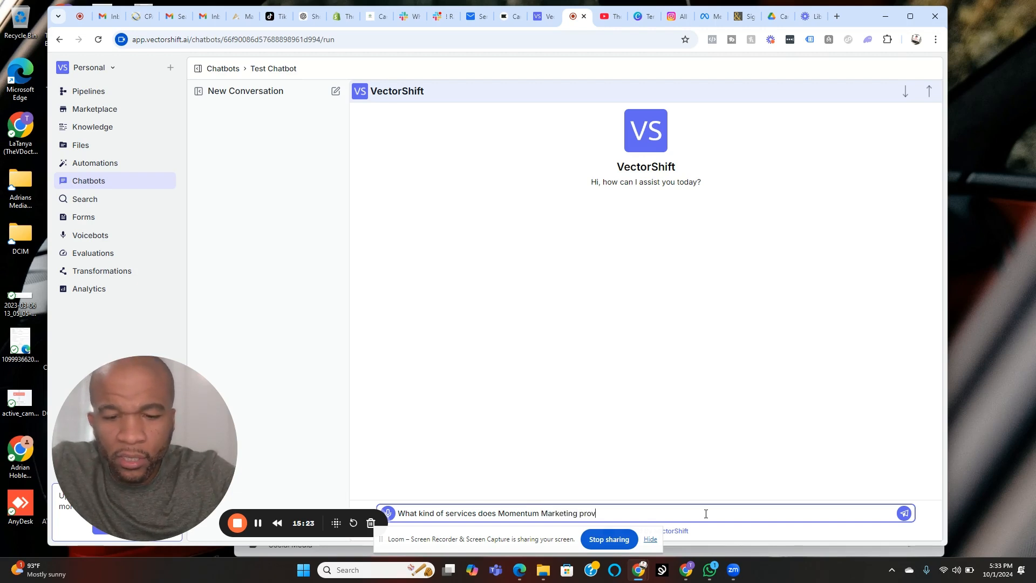
{"action": "type", "text": "ide?"}
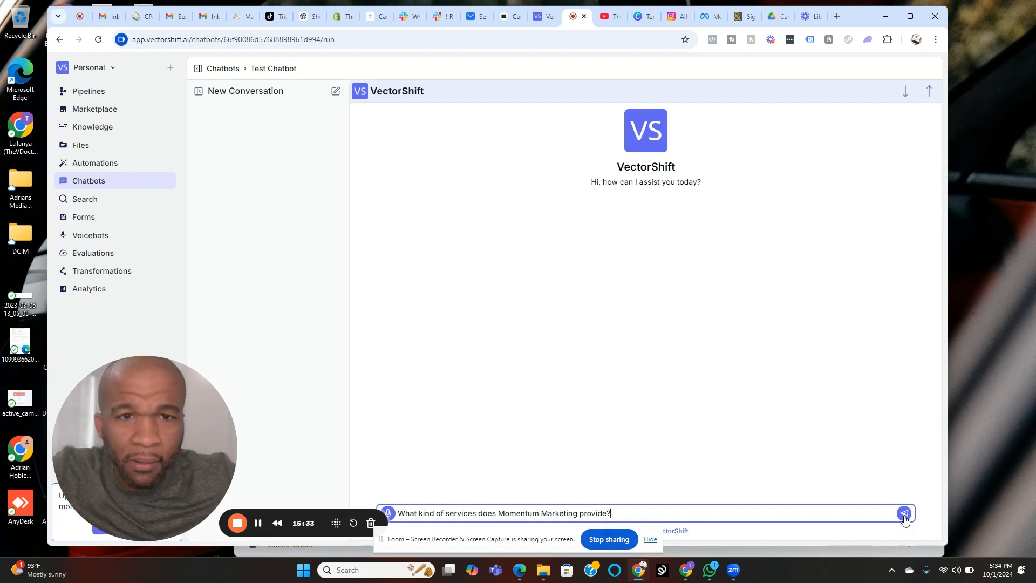
{"action": "left_click", "coordinate": [904, 514]}
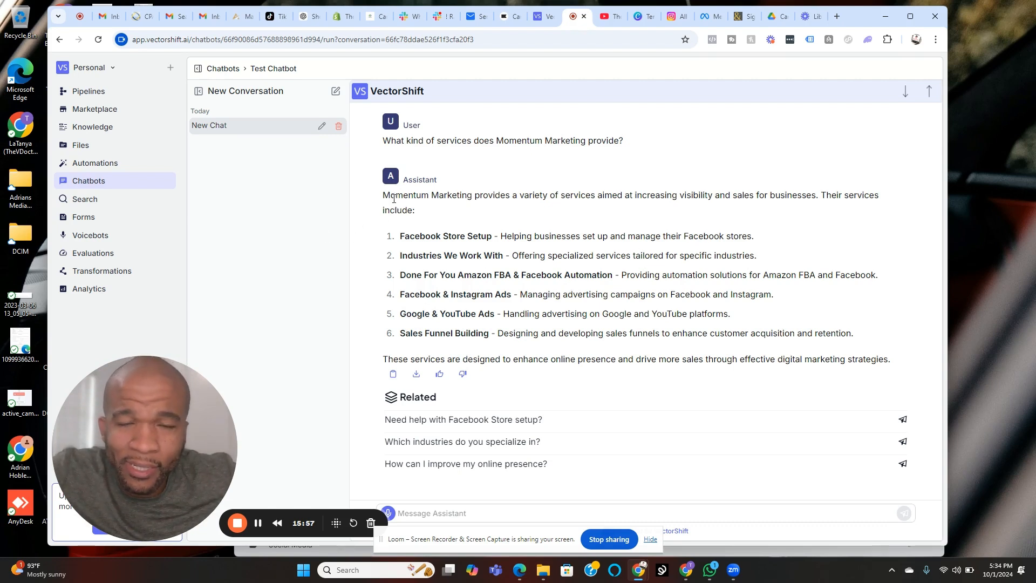
{"action": "left_click_drag", "start_coordinate": [383, 194], "coordinate": [888, 358]}
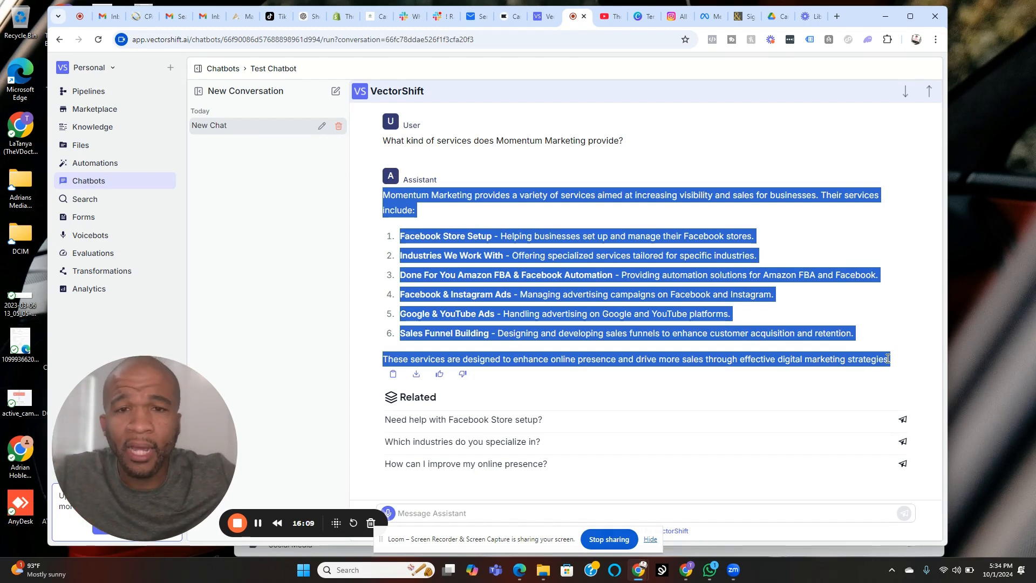
{"action": "triple_click", "coordinate": [498, 141]}
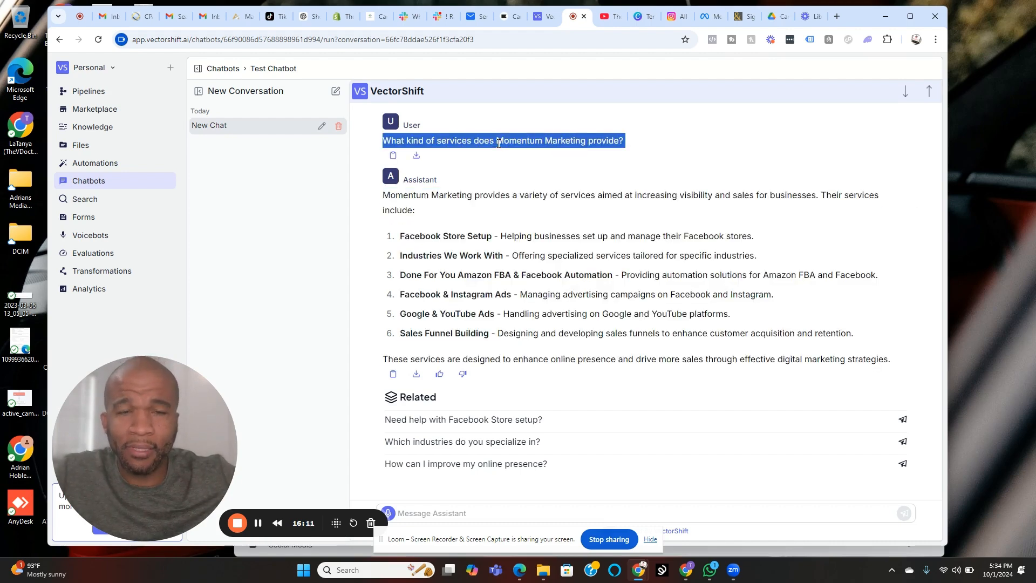
Step: Ask the chatbot the follow-up question "Does Momentum Marketing help with Facebook Ads?"
{"action": "left_click", "coordinate": [477, 511]}
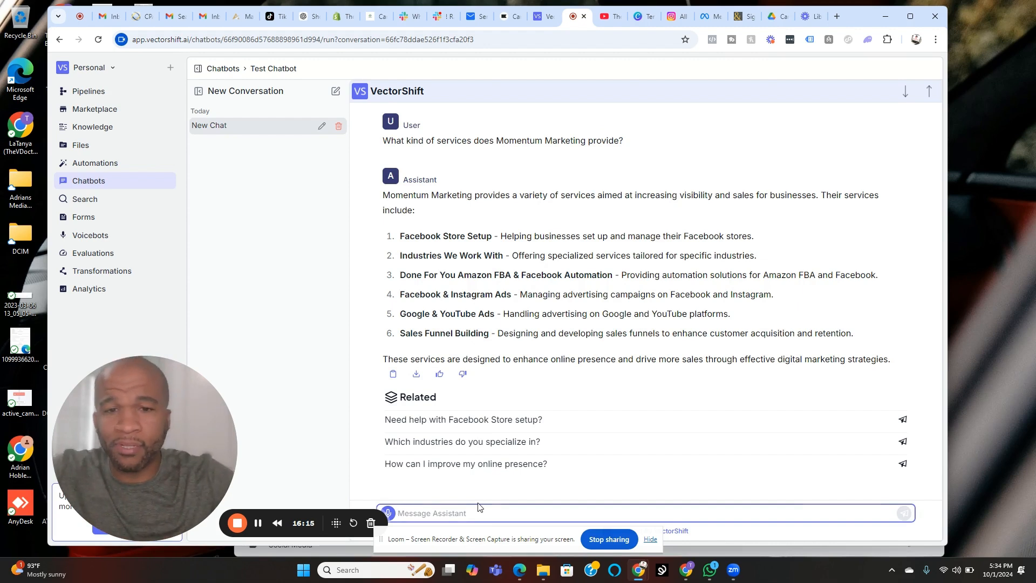
{"action": "type", "text": "Does"}
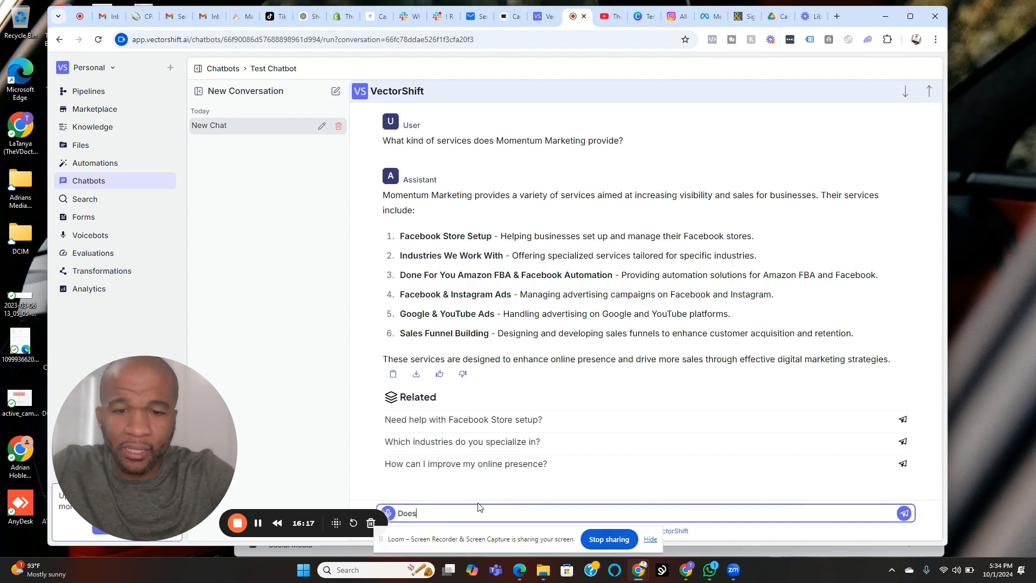
{"action": "type", "text": " Momenum"}
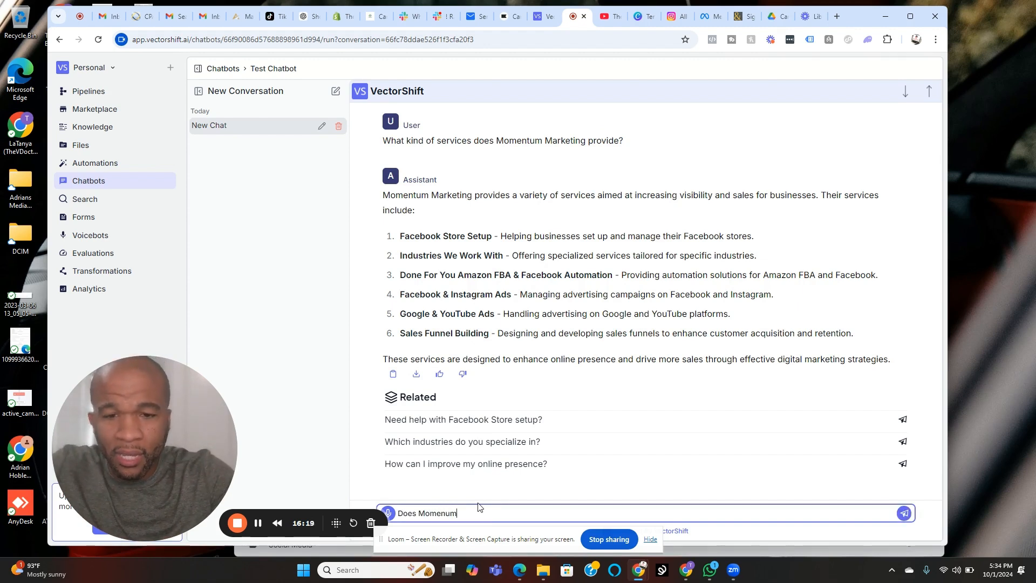
{"action": "key", "text": "BackSpace"}
{"action": "key", "text": "BackSpace"}
{"action": "type", "text": "tum Ma"}
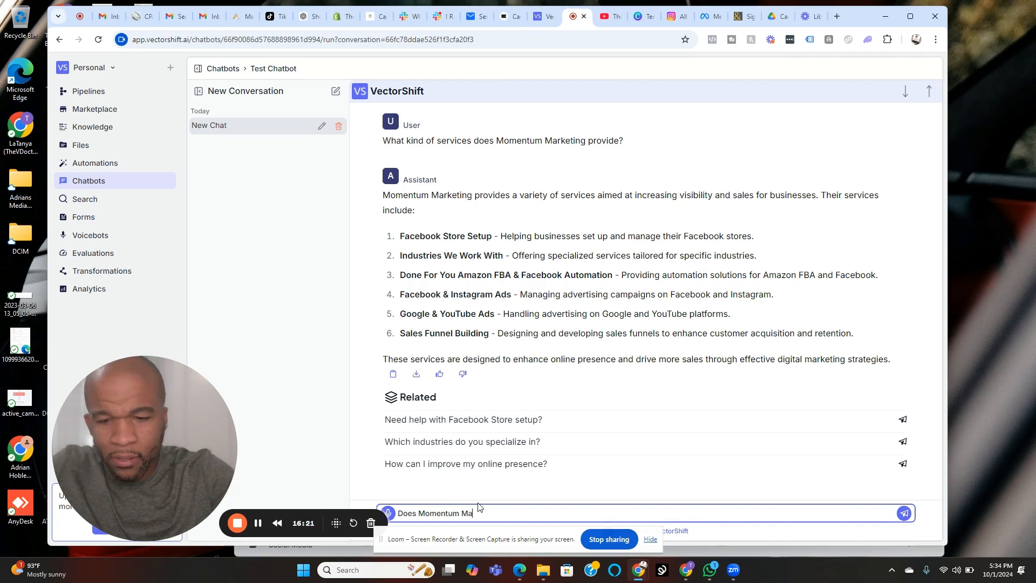
{"action": "type", "text": "rketing he"}
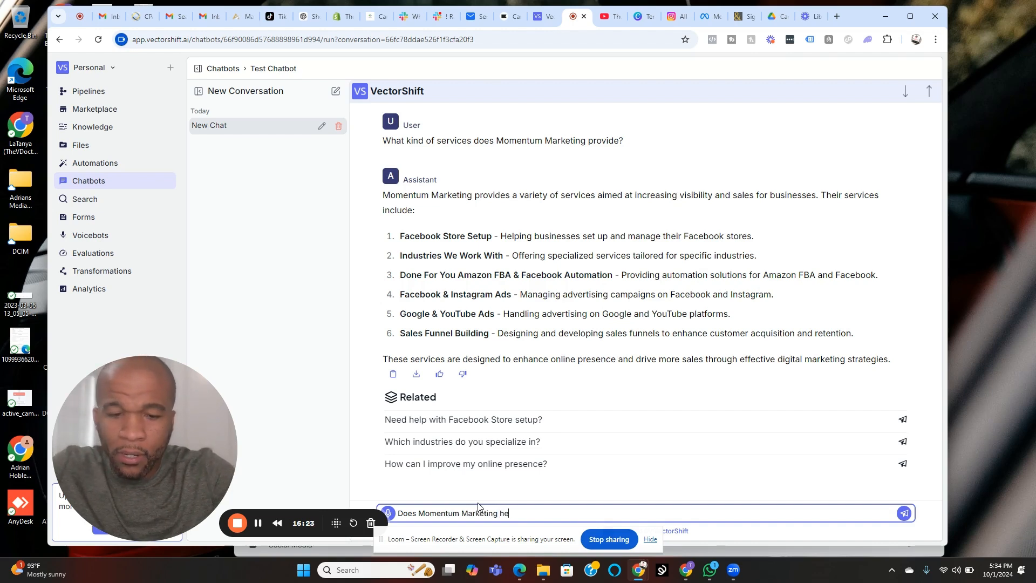
{"action": "type", "text": "lp with Facebook Ads?"}
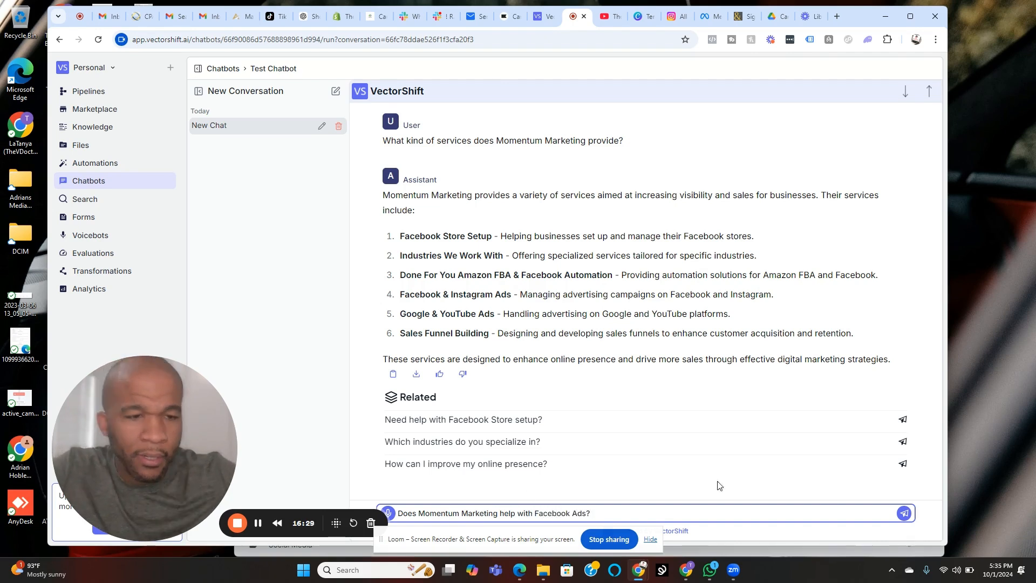
{"action": "left_click", "coordinate": [904, 514]}
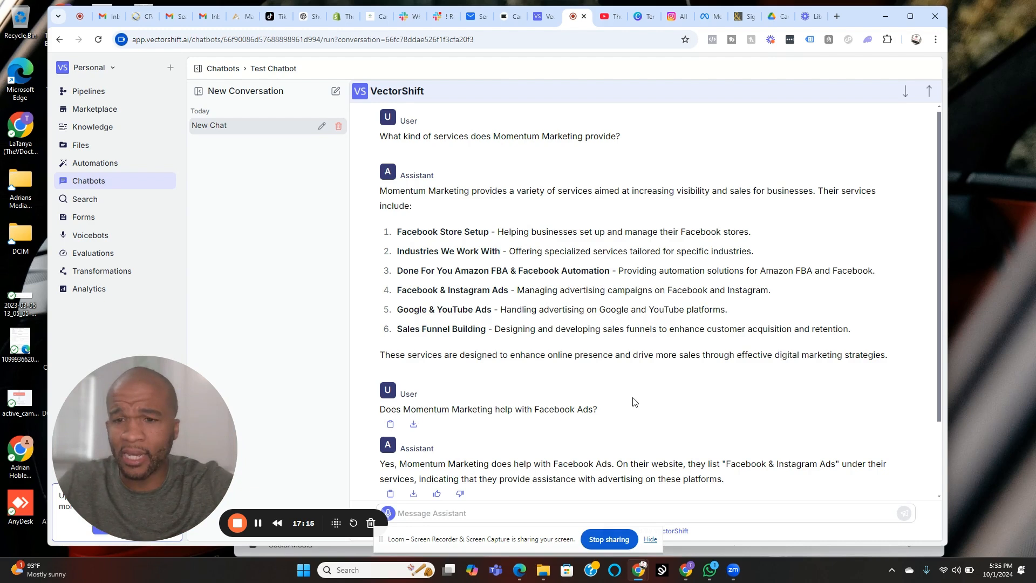
Step: Ask the chatbot "Can I book an appointment with Momentum Marketing?"
{"action": "left_click", "coordinate": [496, 513]}
{"action": "type", "text": "Can"}
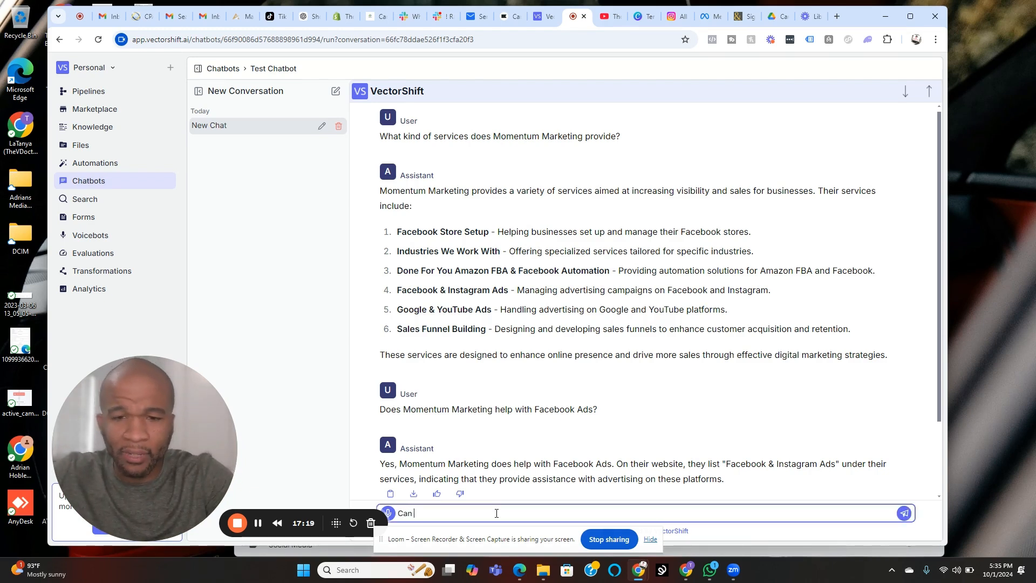
{"action": "type", "text": " I b"}
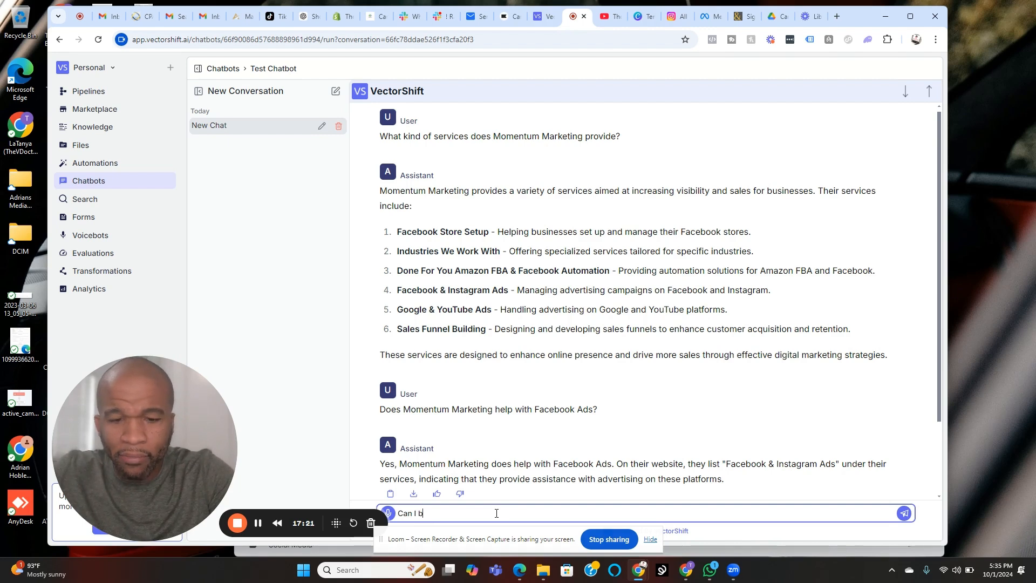
{"action": "type", "text": "ook an appoin"}
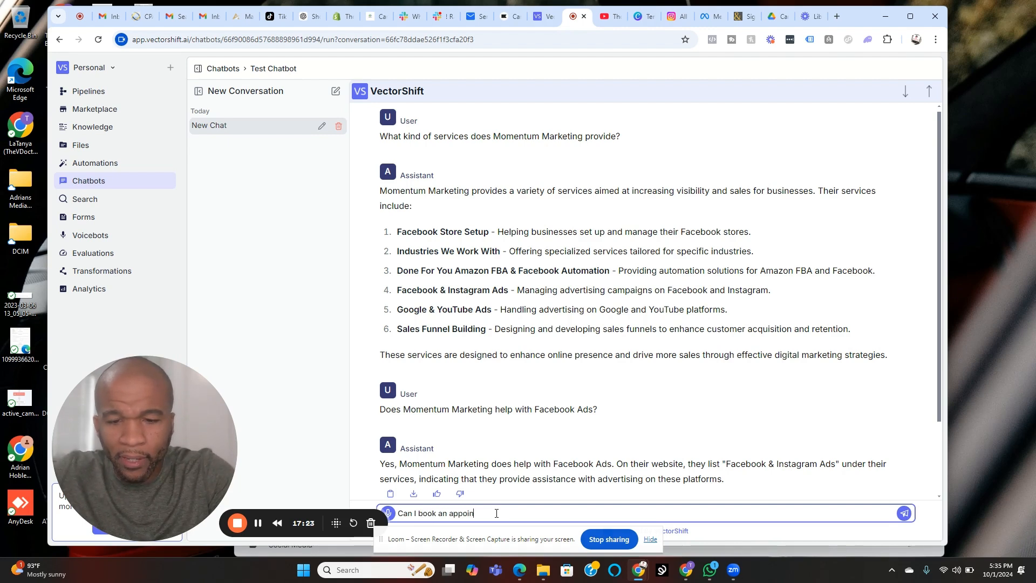
{"action": "type", "text": "ement"}
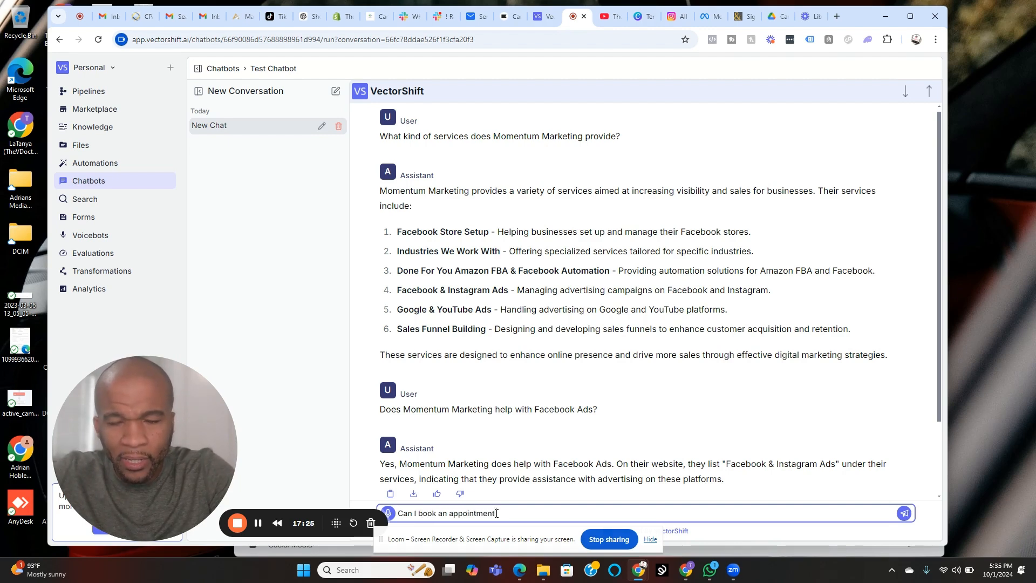
{"action": "type", "text": " with M"}
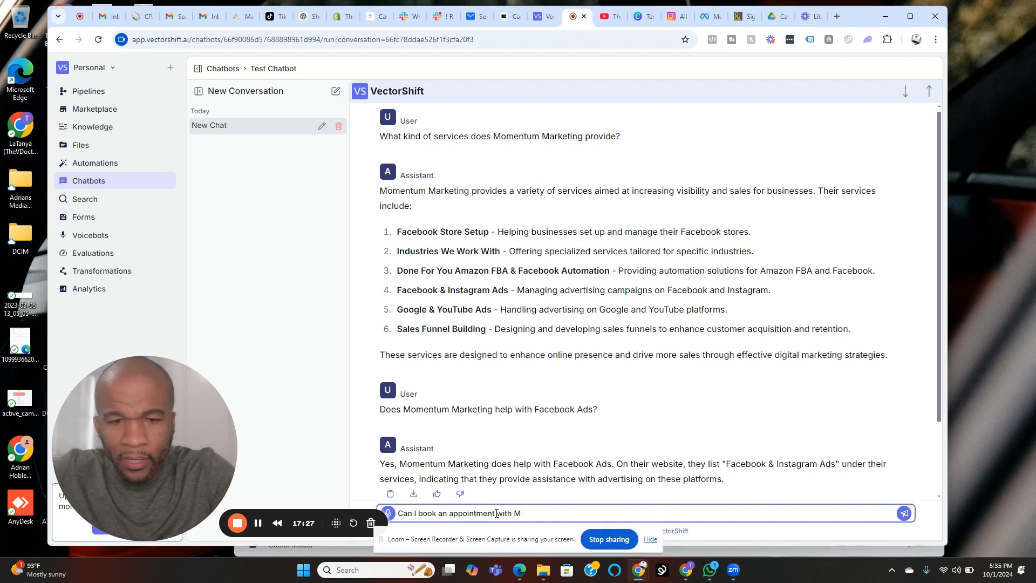
{"action": "type", "text": "omentum Marketing"}
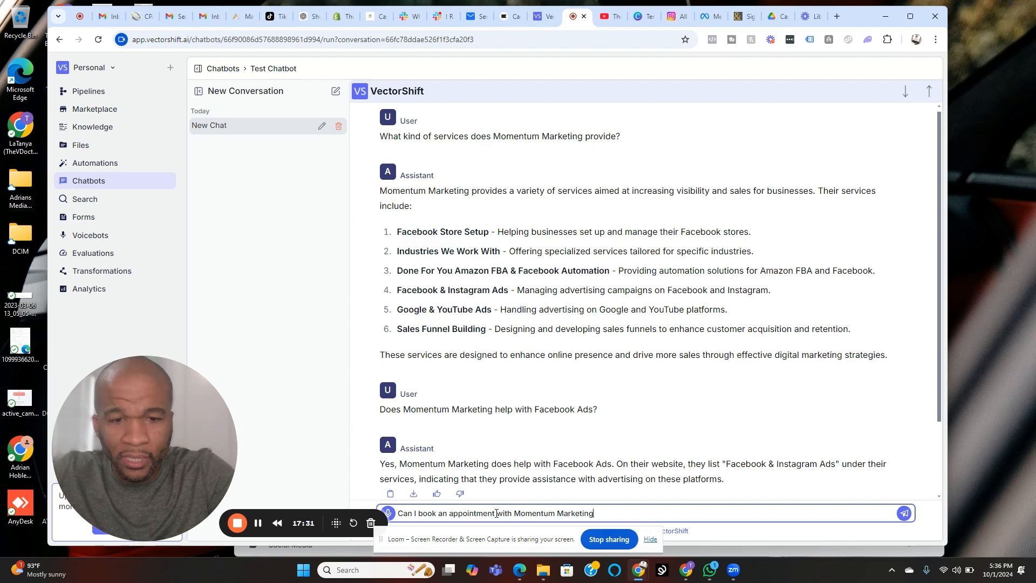
{"action": "key", "text": "BackSpace"}
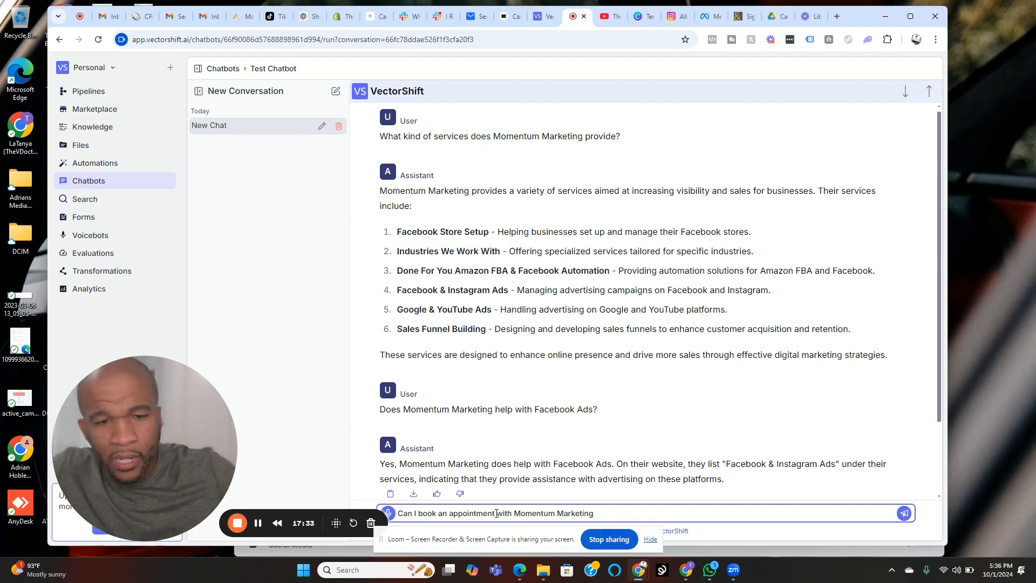
{"action": "type", "text": "?"}
{"action": "key", "text": "Return"}
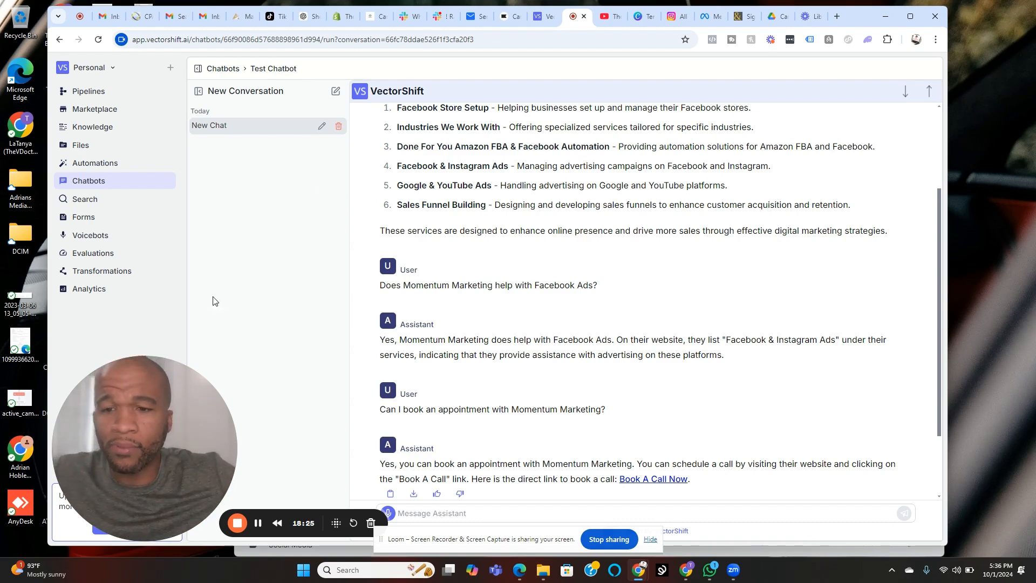
Step: Open Test Chatbot's export options from the Chatbots list and examine the script and iframe embed snippets
{"action": "left_click", "coordinate": [222, 69]}
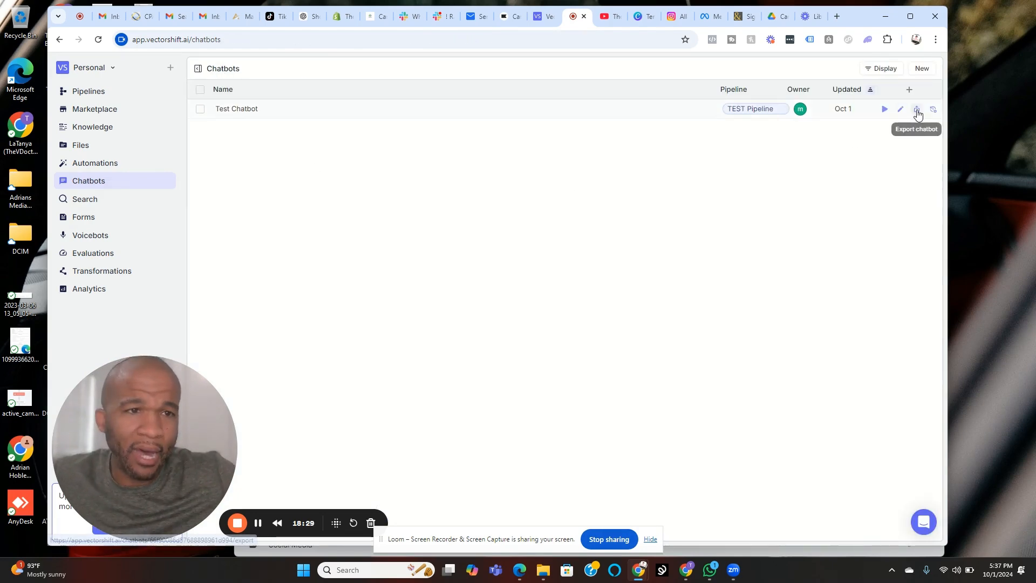
{"action": "left_click", "coordinate": [917, 110]}
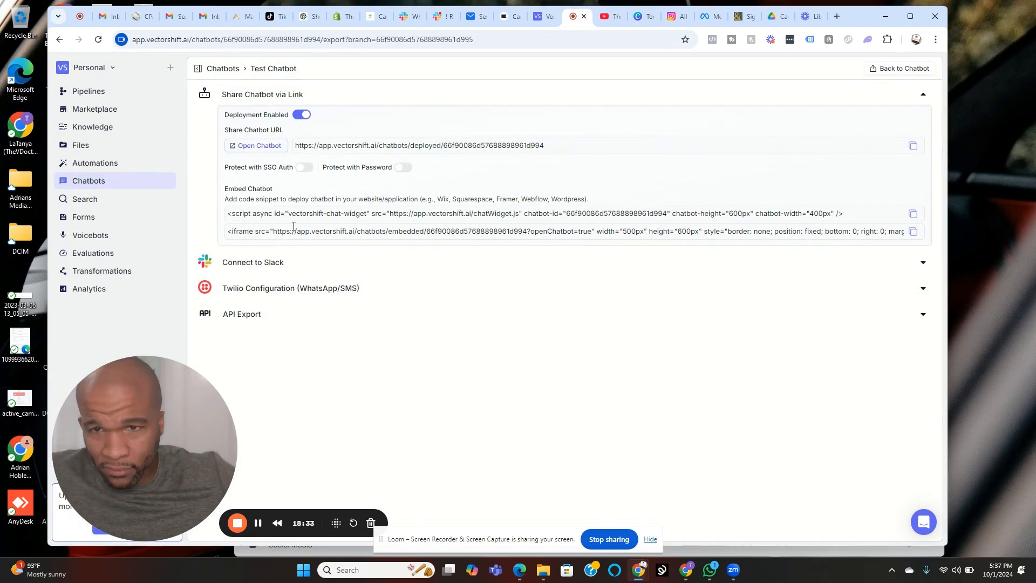
{"action": "triple_click", "coordinate": [247, 213]}
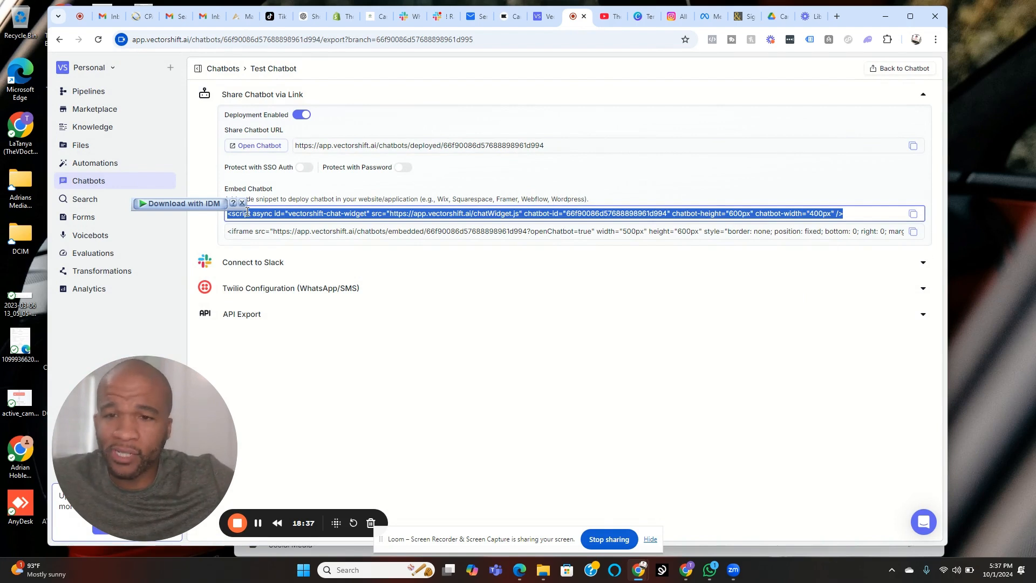
{"action": "triple_click", "coordinate": [389, 233]}
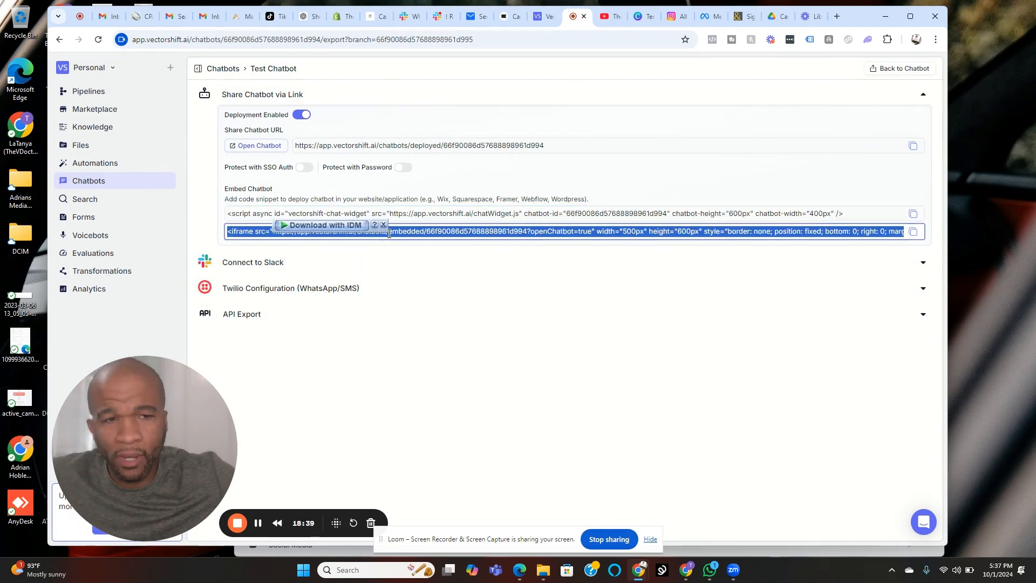
{"action": "left_click", "coordinate": [600, 177]}
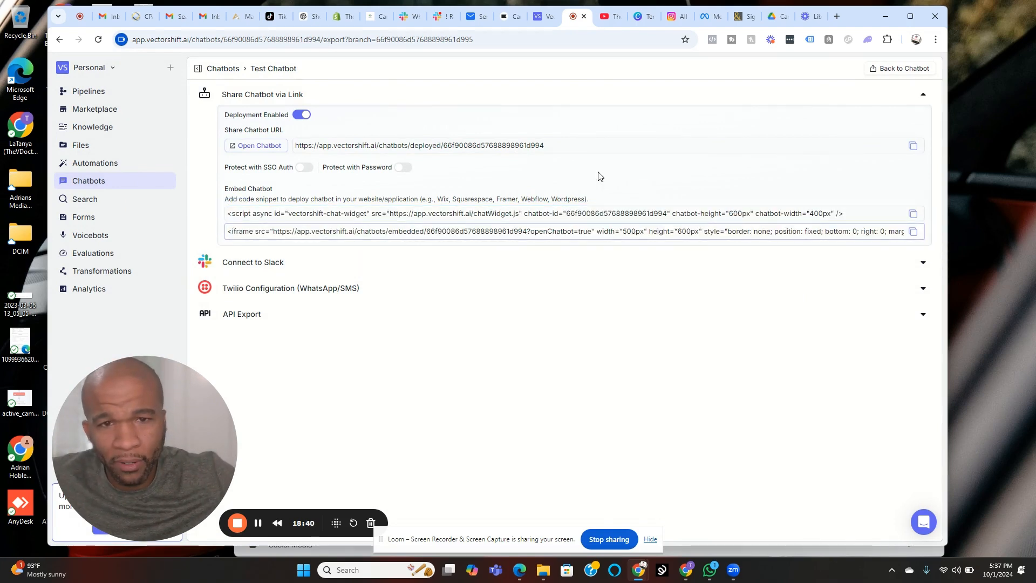
{"action": "double_click", "coordinate": [598, 212]}
{"action": "triple_click", "coordinate": [599, 212]}
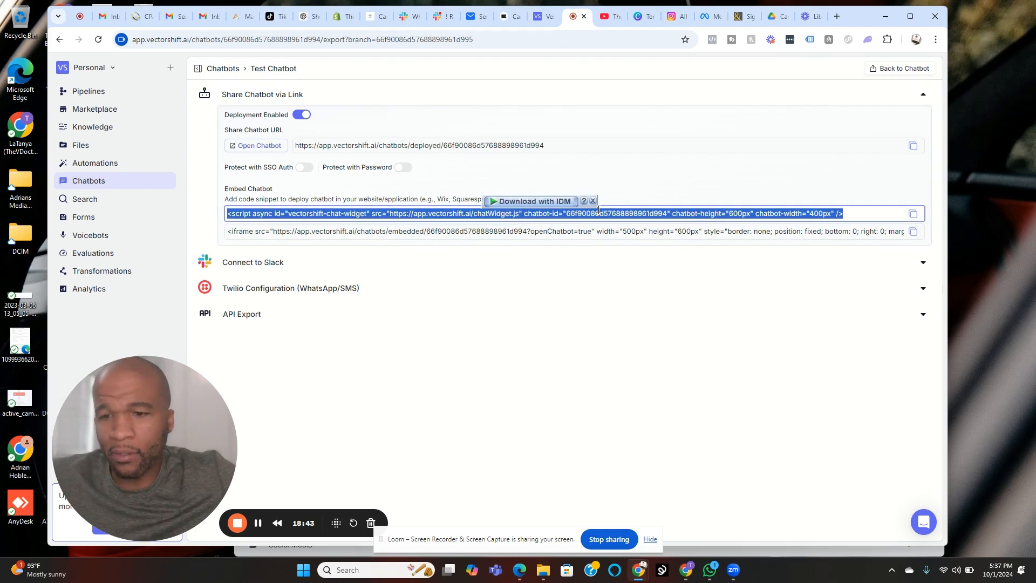
{"action": "left_click", "coordinate": [532, 171]}
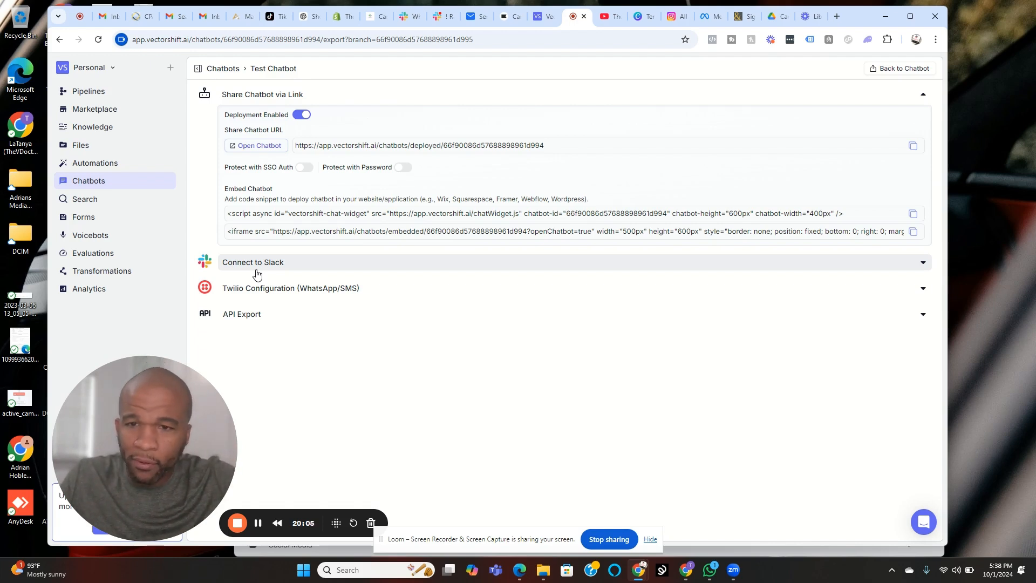
Step: View the API Export section's Python code for running the chatbot, and collapse the section again
{"action": "left_click", "coordinate": [289, 318]}
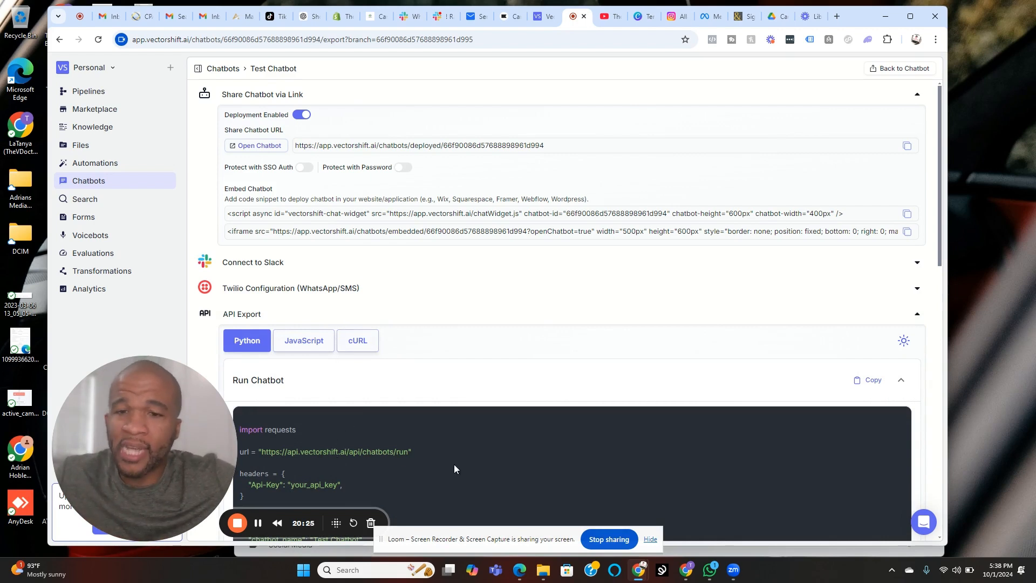
{"action": "left_click", "coordinate": [917, 317]}
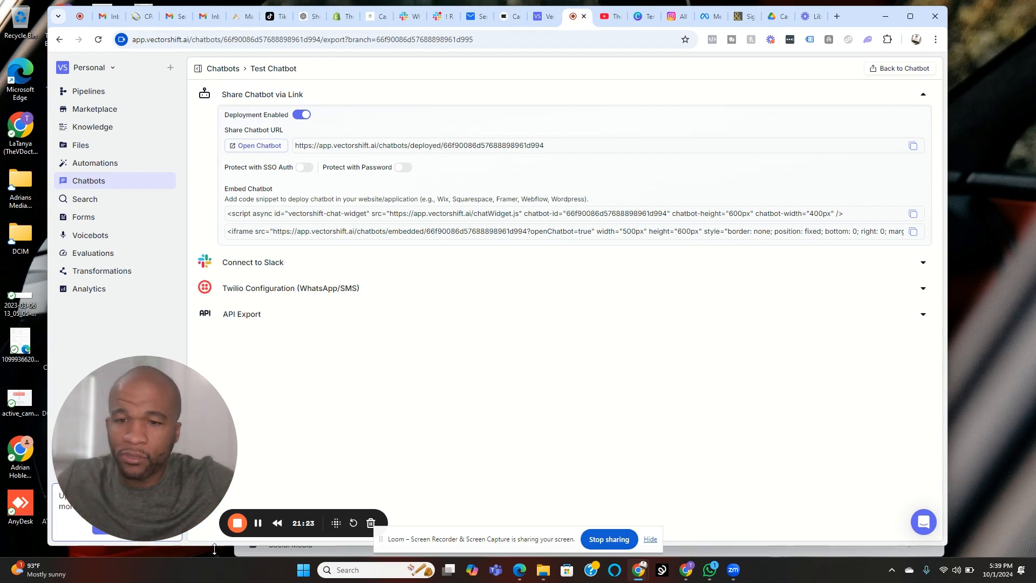
{"action": "left_click", "coordinate": [236, 524]}
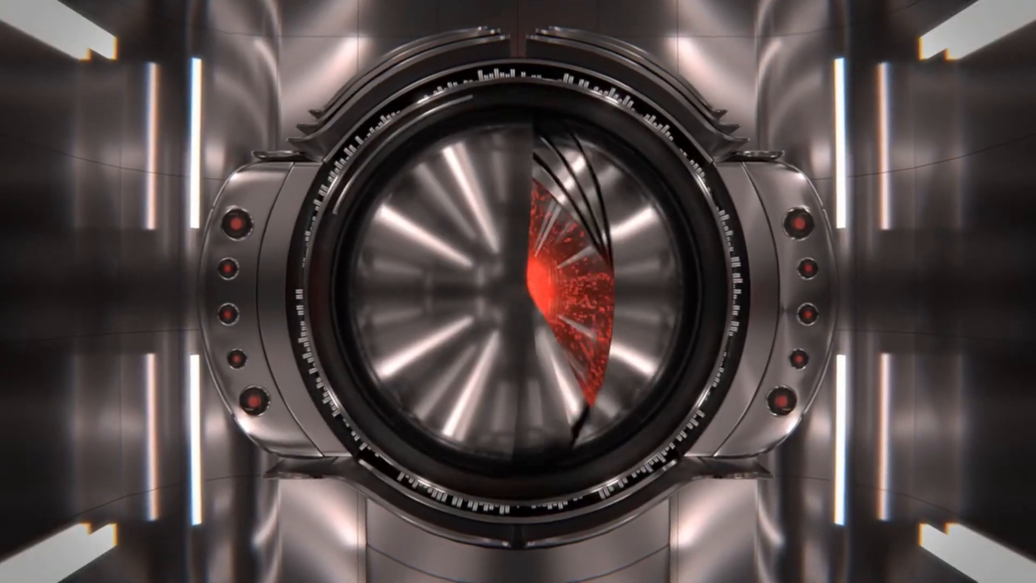